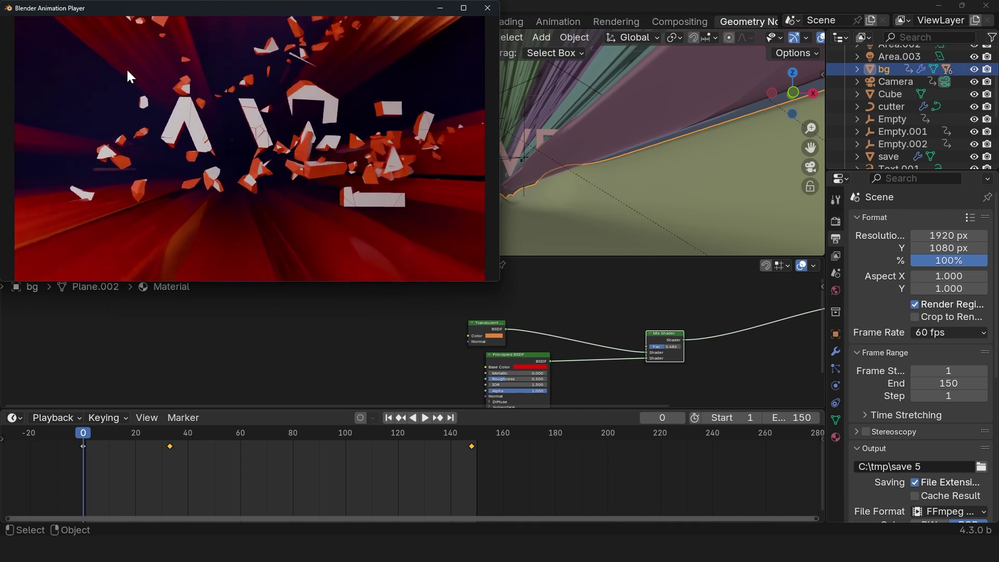
Close the finished animation preview and leave the splash project for a new scene
key("Escape")
left_click(577, 160)
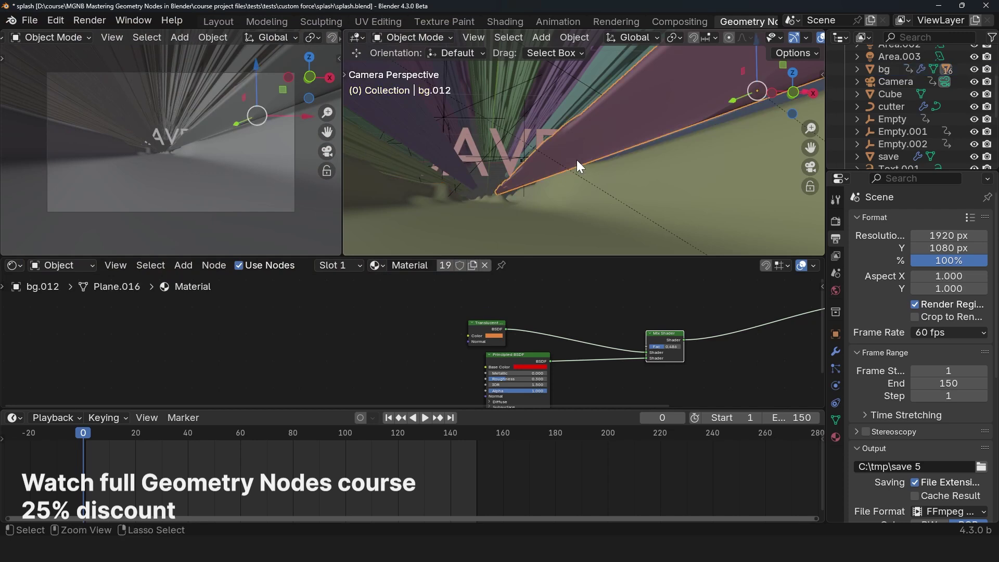
key("ctrl+q")
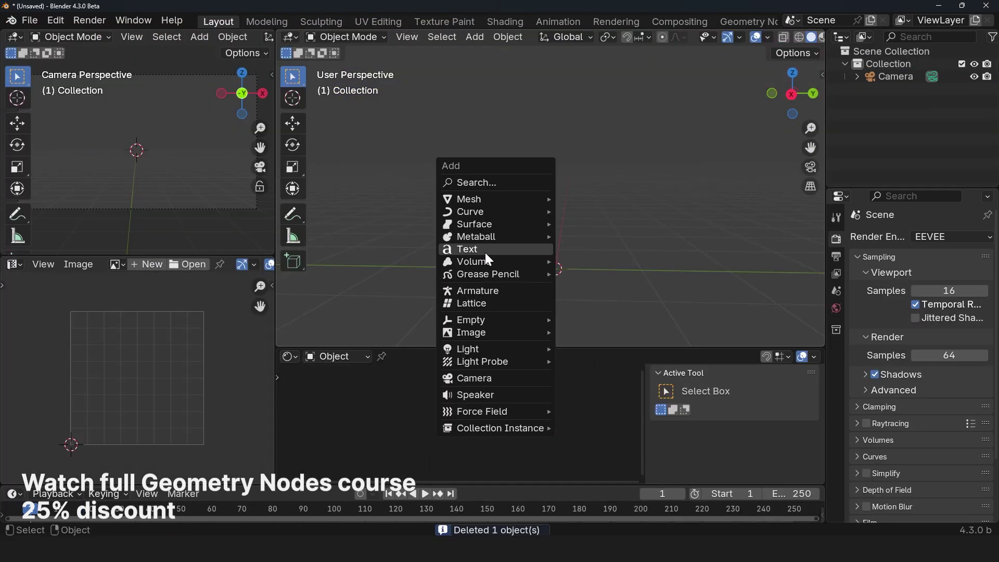
Add a text object to the scene and replace its default wording with "BOOM"
left_click(485, 252)
middle_click_drag(557, 270, 626, 240)
key("r")
key("x")
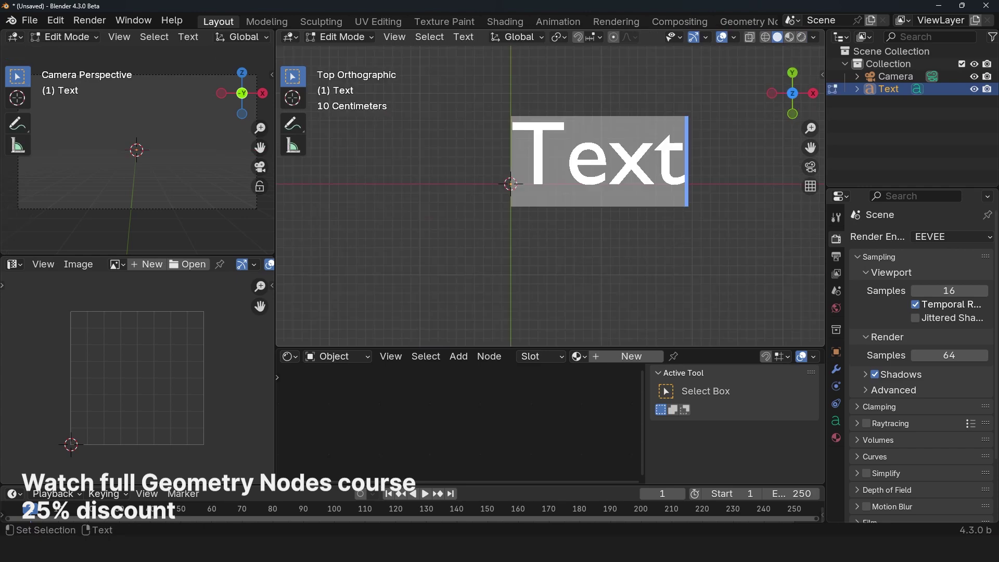
type("BOOM")
key("Tab")
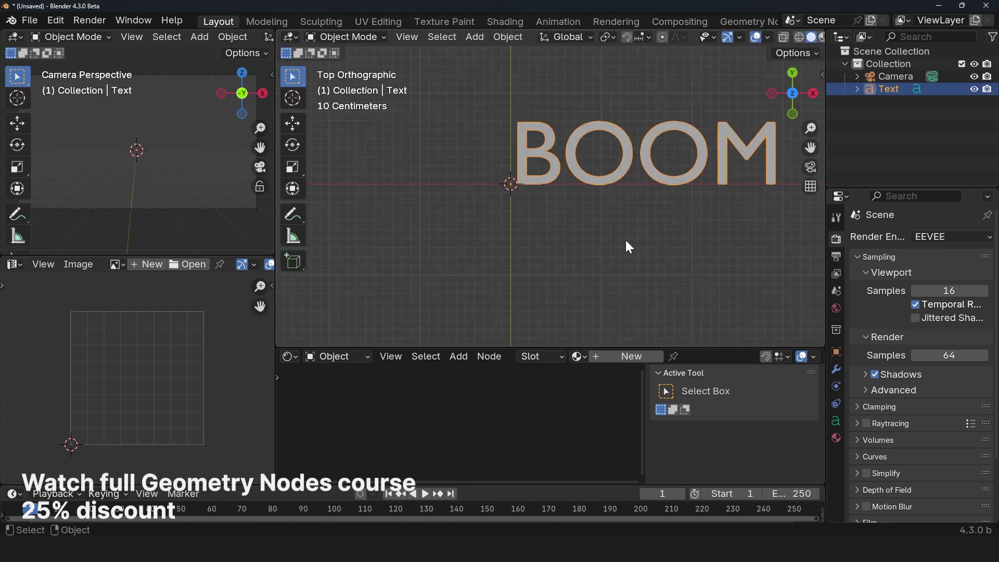
Set the text's regular font to Arial Black from the Windows fonts folder
middle_click_drag(666, 179, 597, 90)
middle_click_drag(676, 235, 604, 182, "shift")
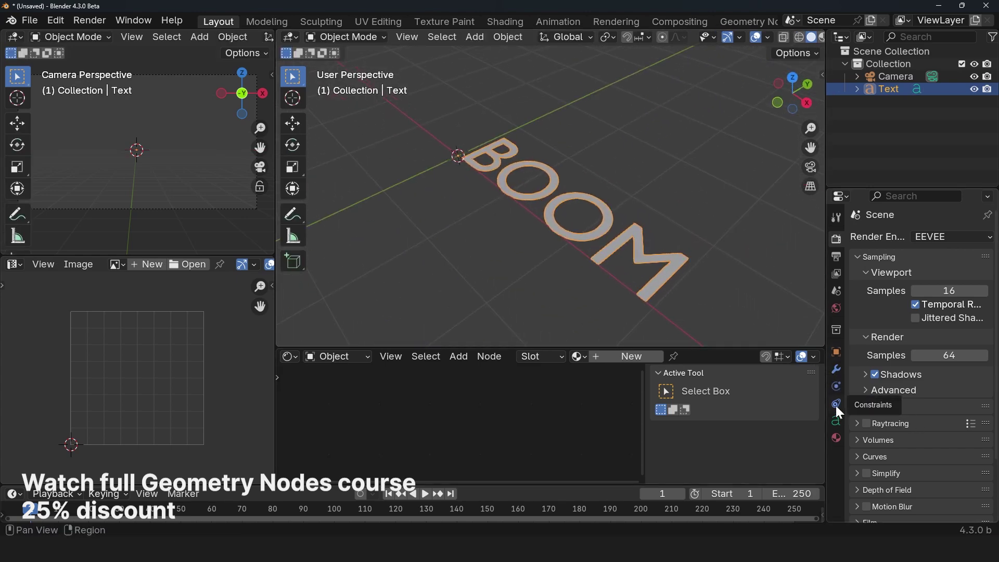
left_click(836, 420)
left_click(905, 380)
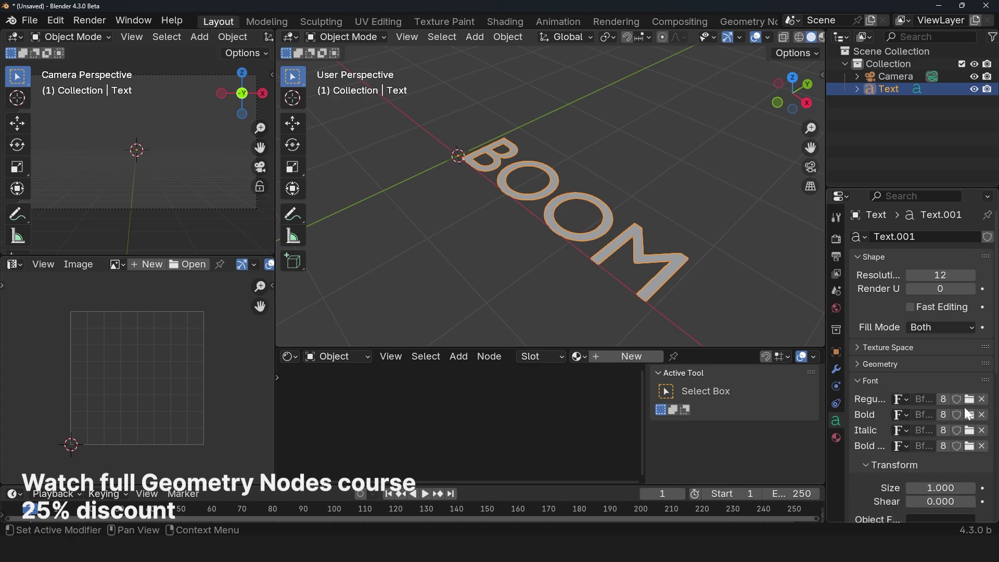
left_click(969, 400)
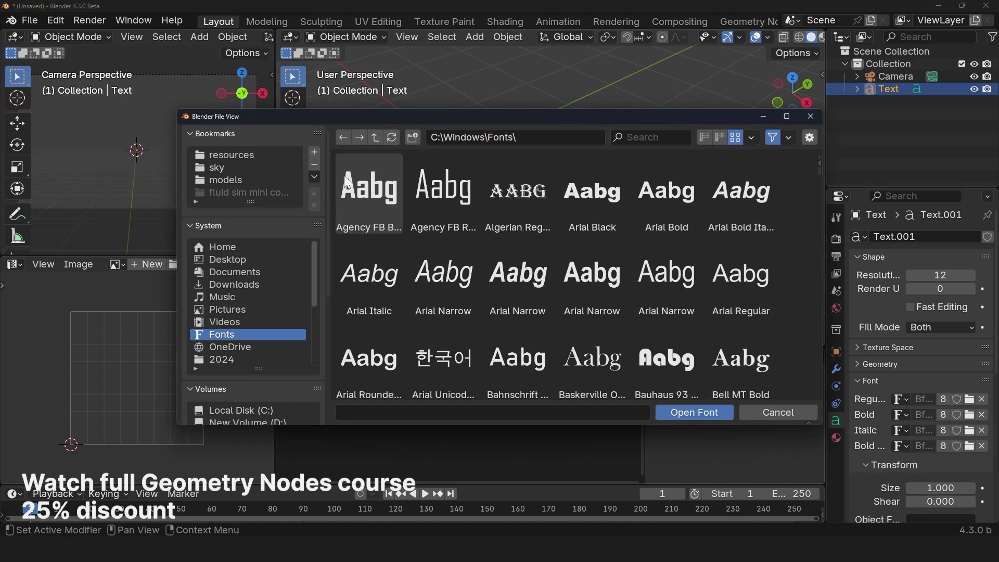
double_click(592, 196)
Stand the text upright by rotating it 90 degrees about X and extrude its geometry 0.094 m
middle_click_drag(614, 238, 548, 214)
type("r")
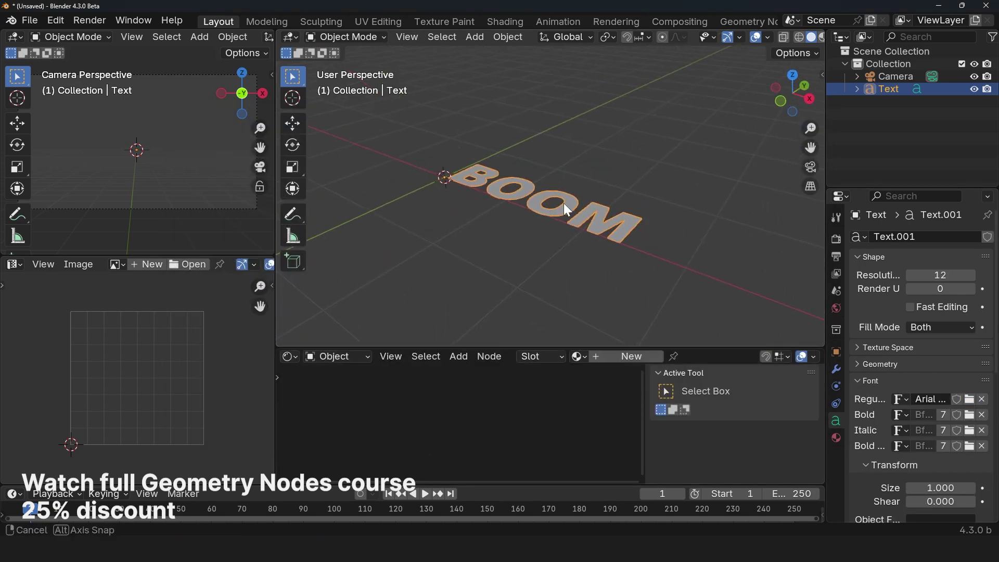
type("x90")
key("Return")
left_click(881, 363)
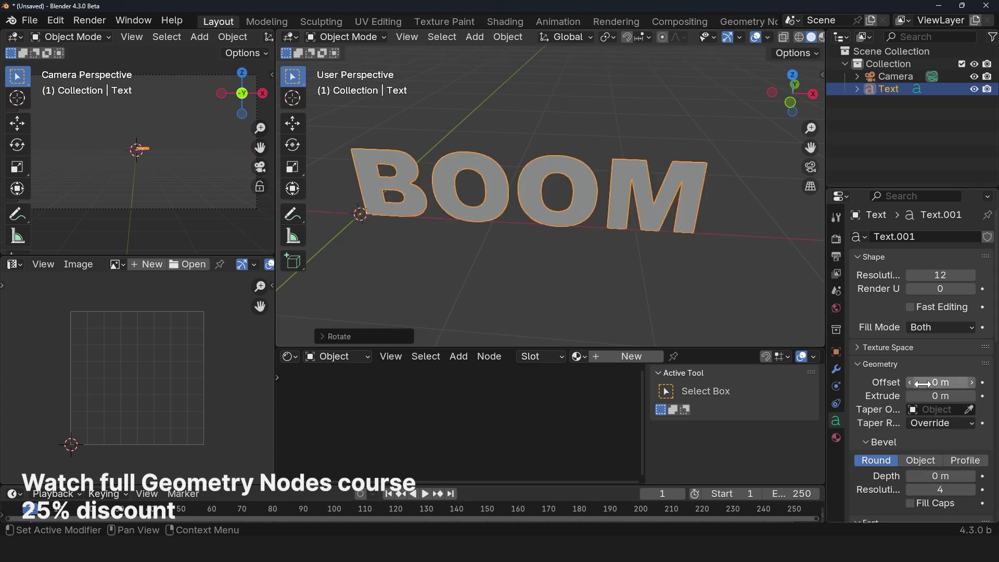
left_click_drag(930, 394, 955, 394)
Convert the extruded BOOM text object to a mesh
middle_click_drag(781, 303, 614, 167)
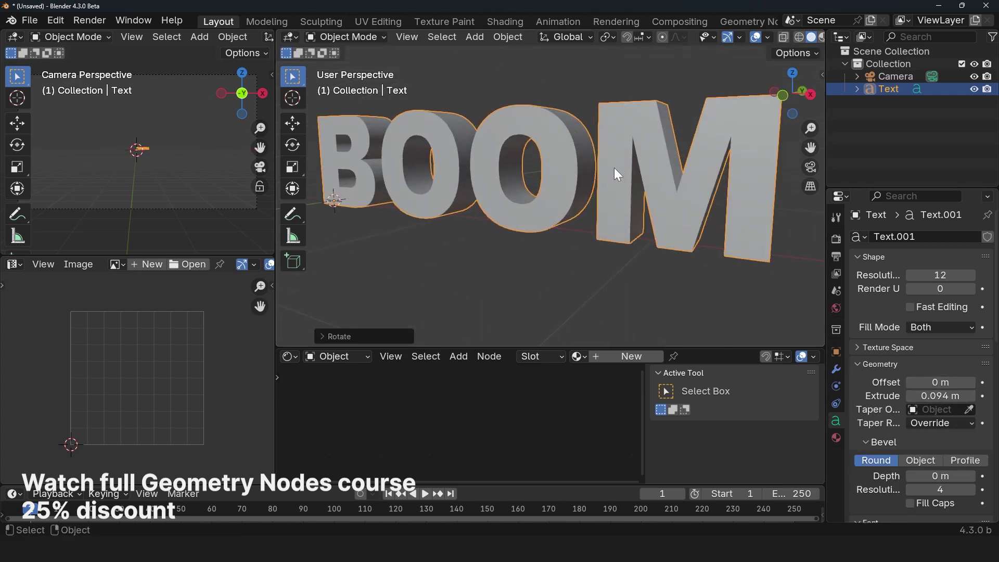
right_click(613, 167)
mouse_move(624, 194)
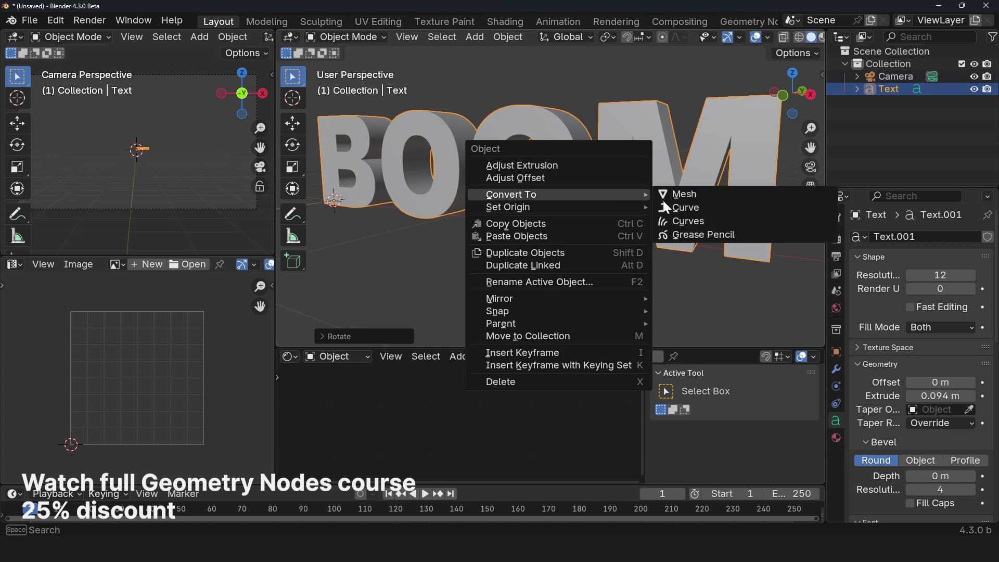
left_click(716, 197)
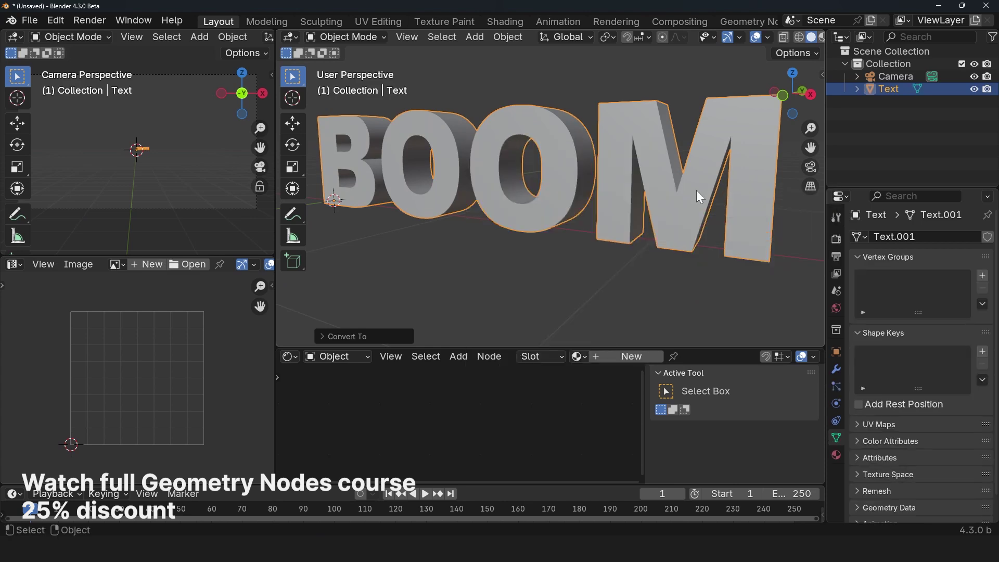
scroll(677, 182, "down", 5)
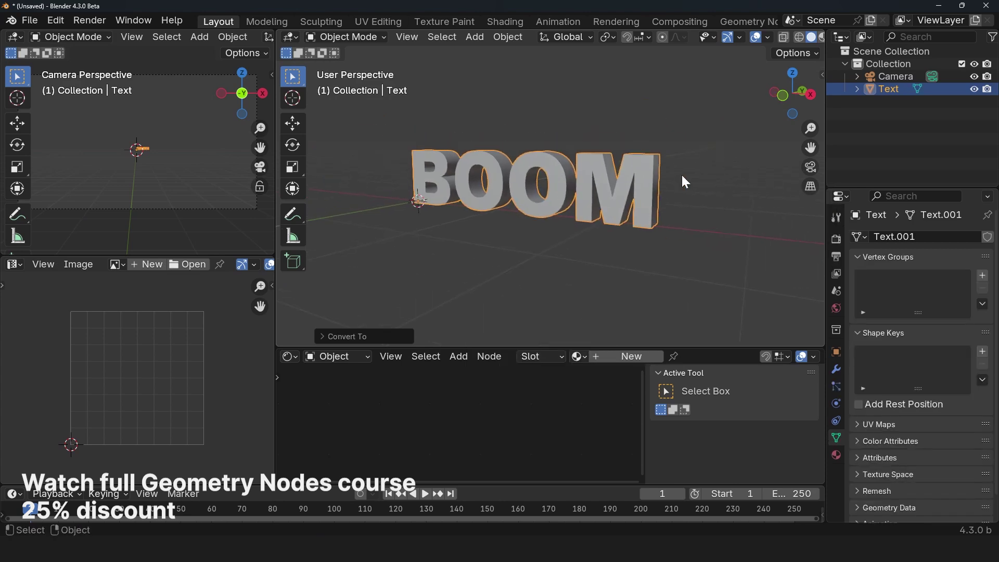
Search the extensions preferences for "CELL" to check whether the Cell Fracture add-on is installed
left_click(58, 19)
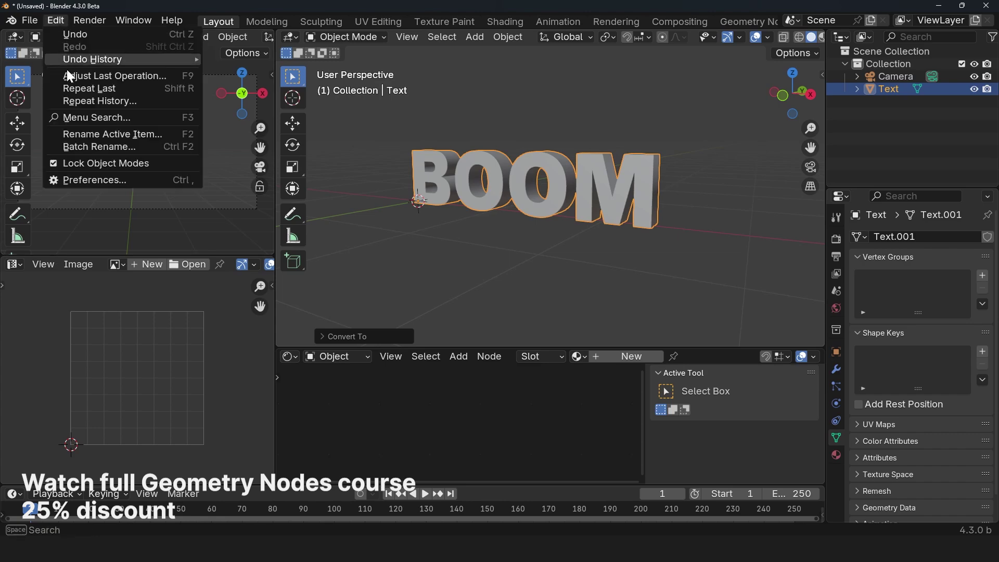
left_click(95, 178)
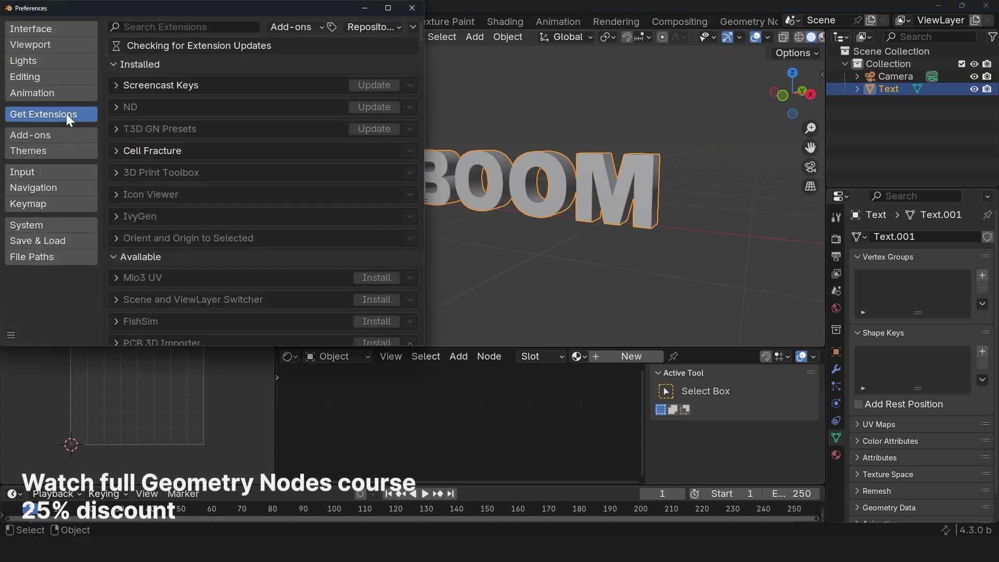
left_click(182, 27)
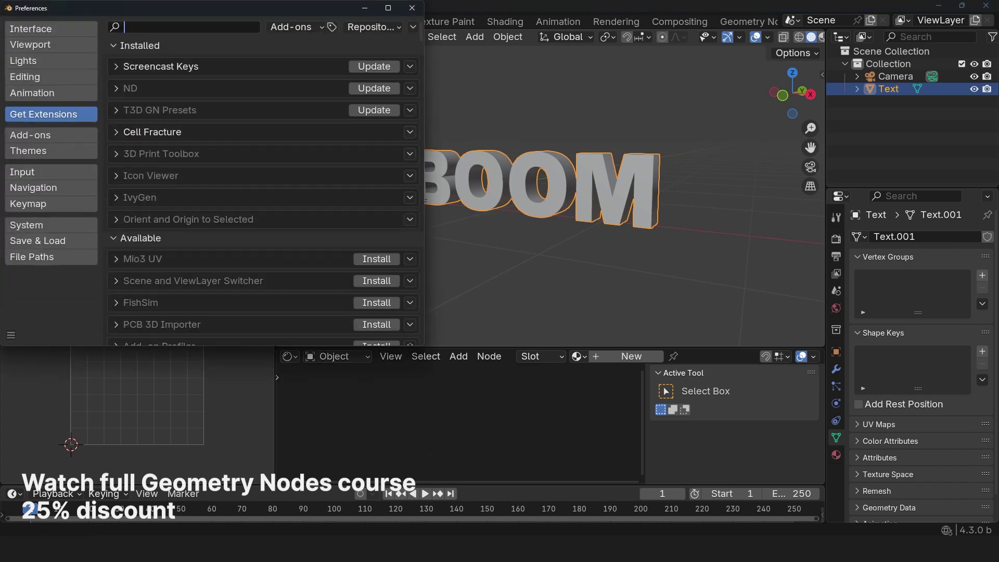
type("CELL")
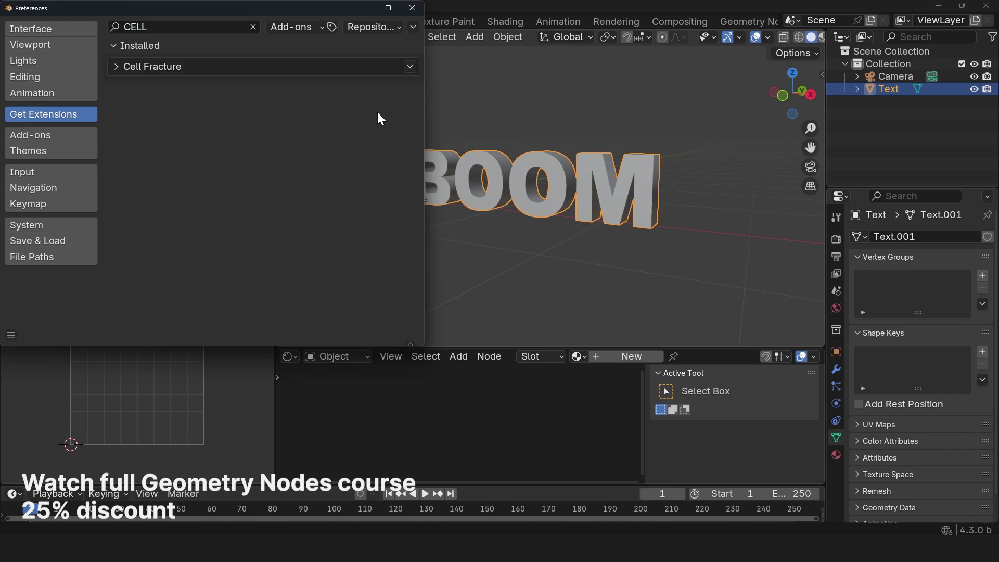
left_click(501, 35)
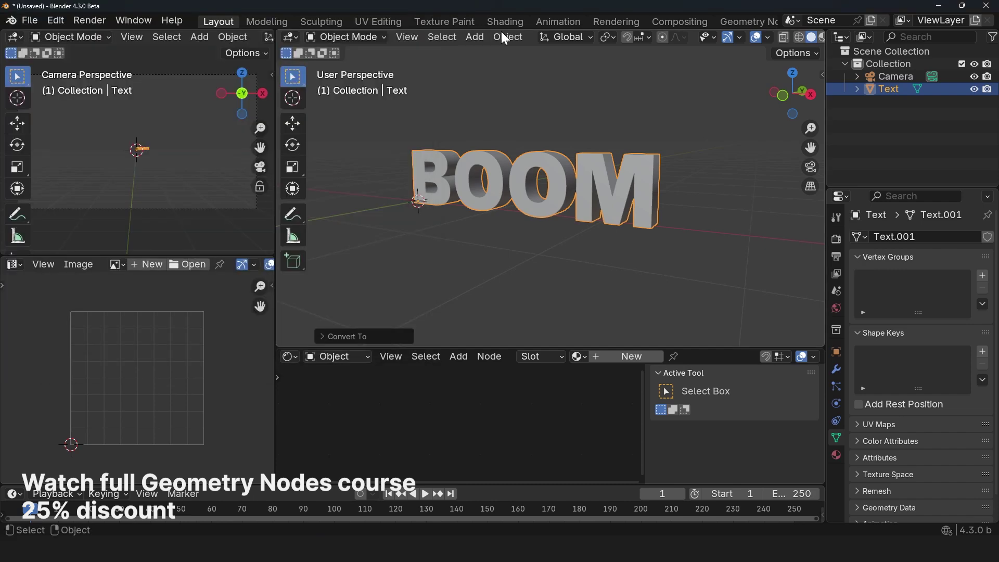
Inspect the BOOM mesh up close, briefly viewing its geometry in Edit Mode
left_click(501, 35)
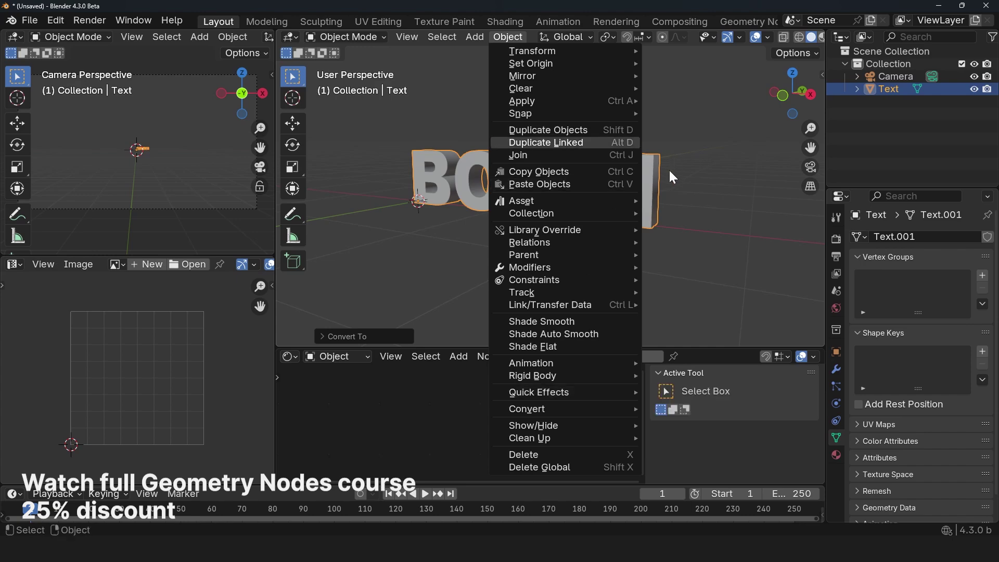
middle_click_drag(669, 170, 658, 196)
scroll(658, 197, "up", 4)
key("Tab")
key("Tab")
middle_click_drag(594, 199, 656, 190)
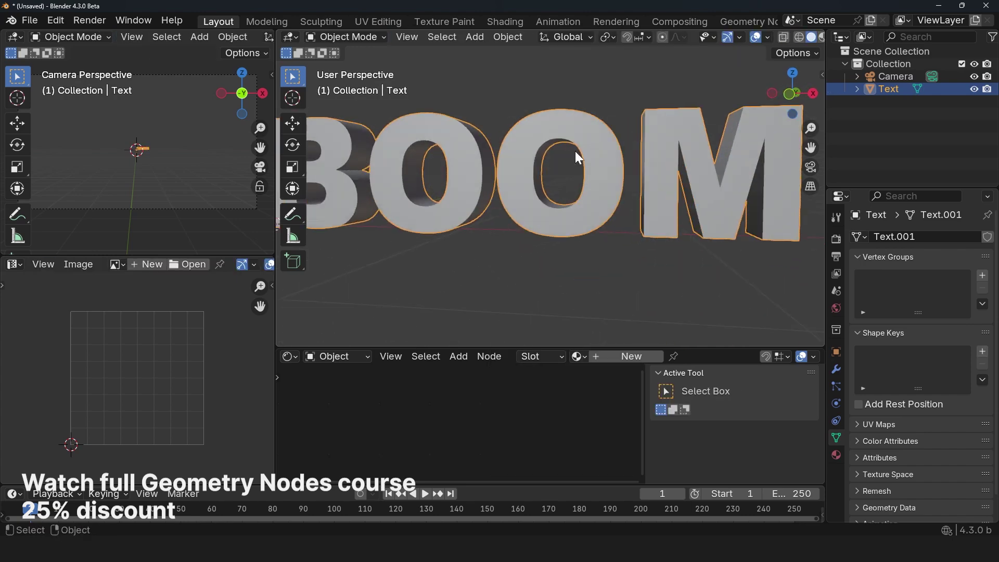
scroll(575, 150, "down", 5)
Cell-fracture the BOOM mesh using Own Verts, noise 1.00 and Interior VGroup, placing the result in a "pieces" collection
left_click(507, 36)
mouse_move(534, 392)
left_click(691, 444)
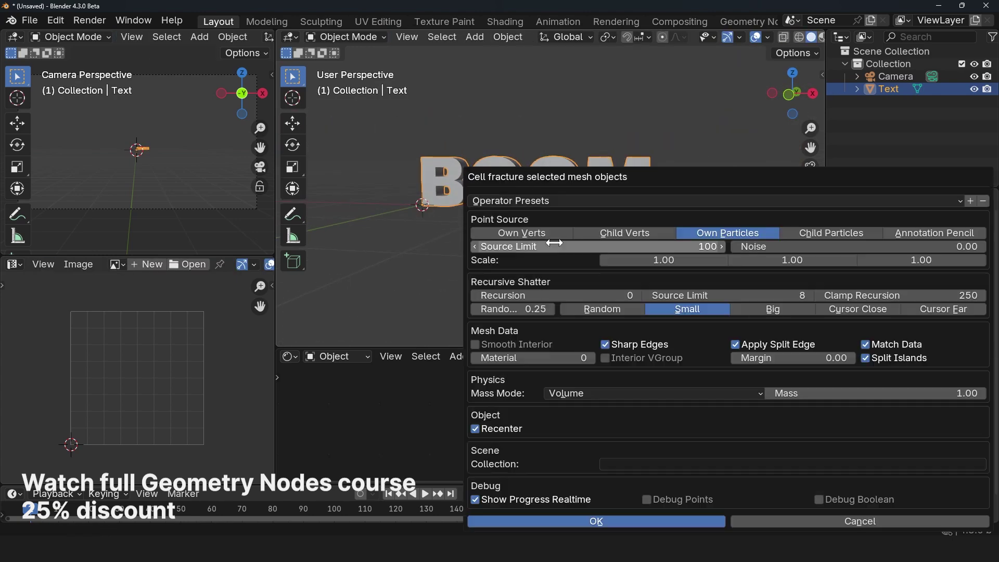
left_click(511, 232)
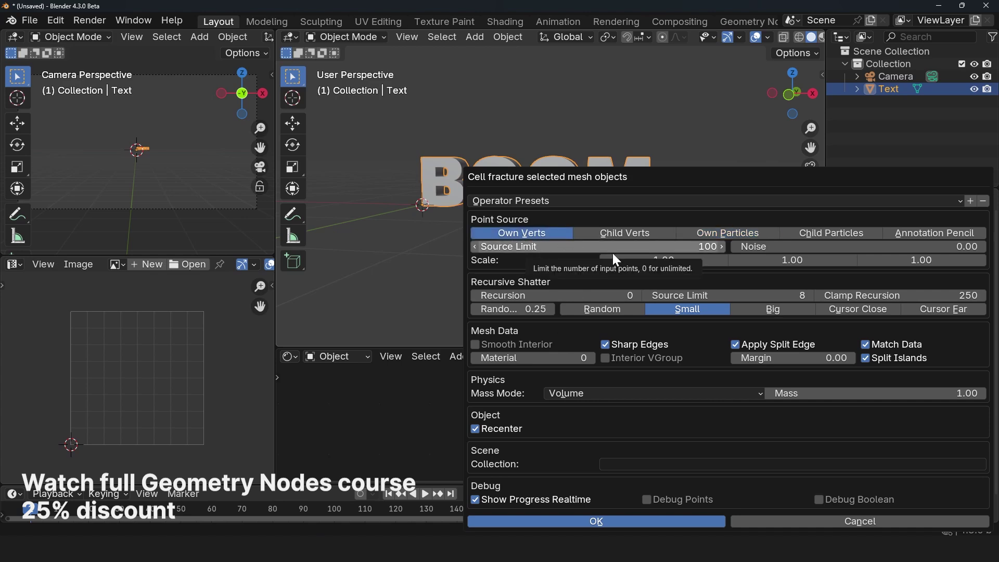
left_click(754, 248)
type("1")
key("Return")
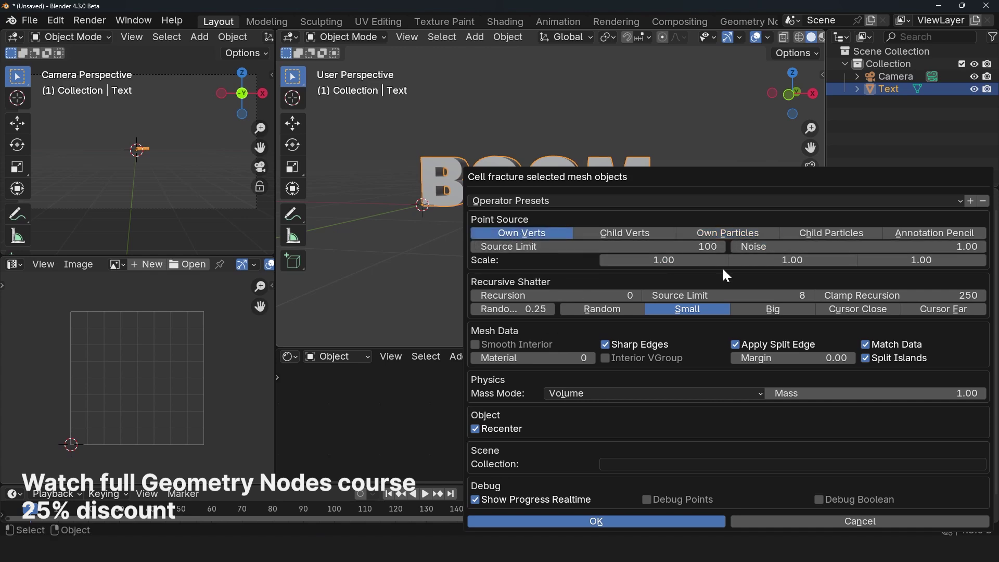
left_click(619, 357)
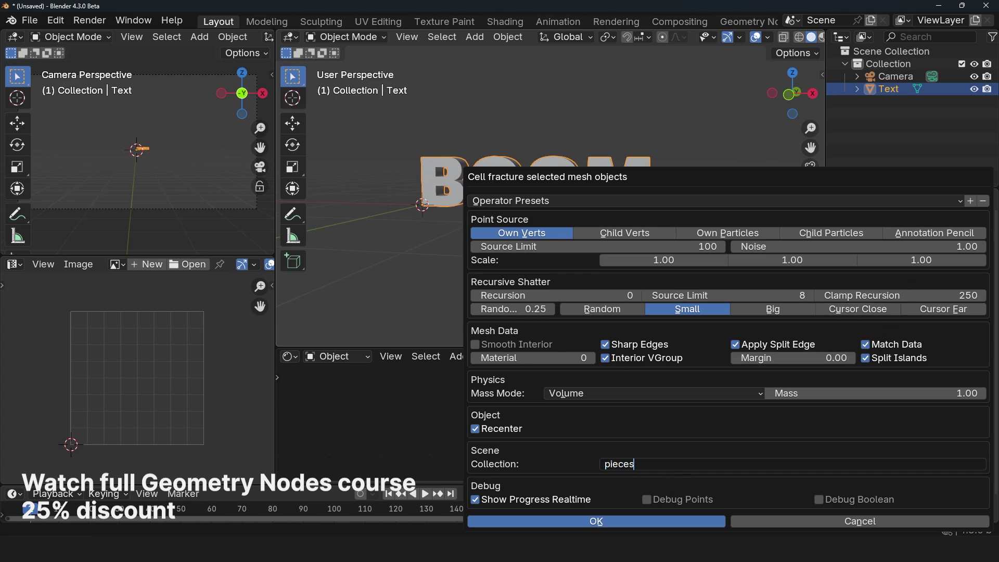
left_click(618, 519)
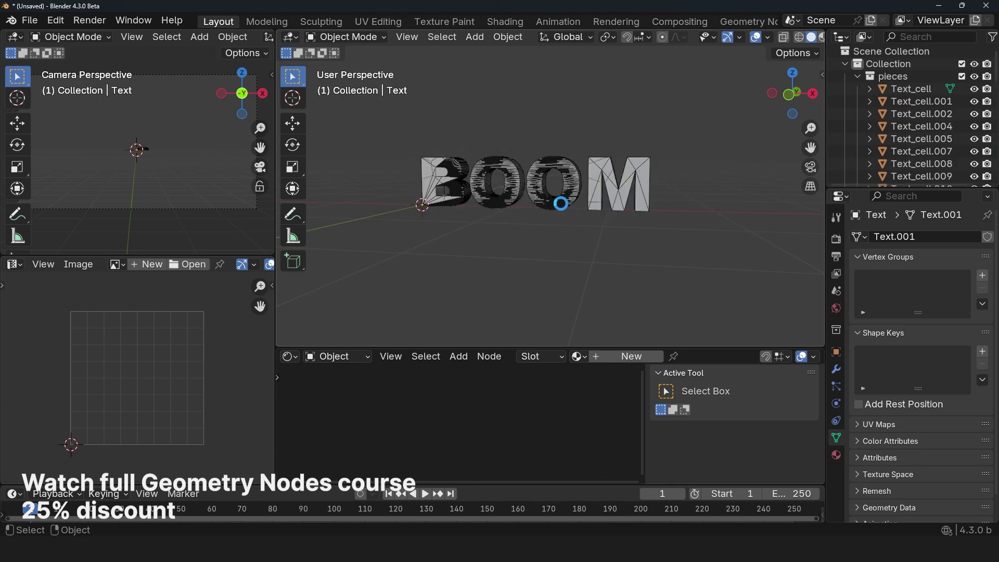
Isolate the fractured pieces in local view and examine the cuts in wireframe and solid shading
key("KP_Divide")
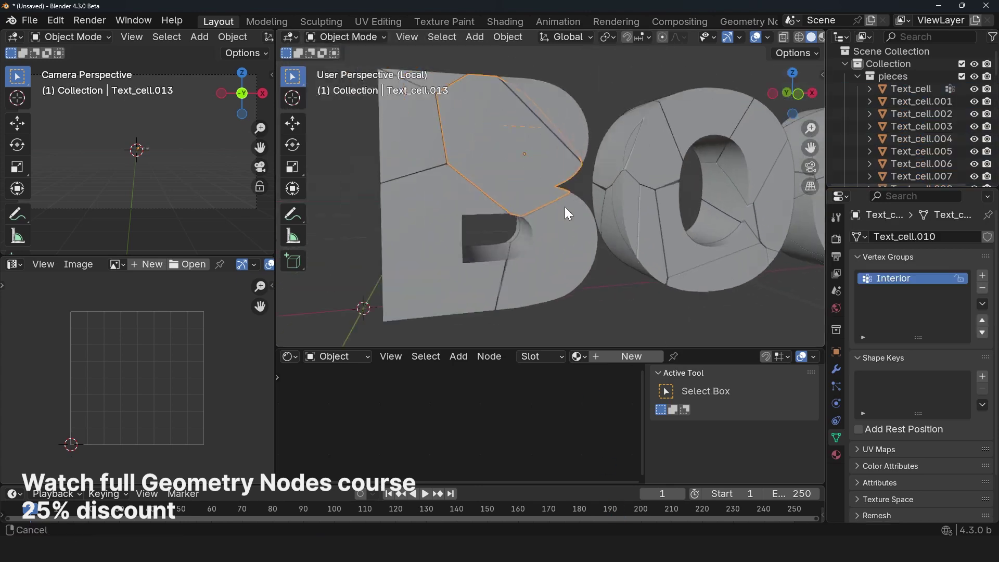
middle_click_drag(564, 207, 565, 263, "shift")
scroll(582, 232, "up", 4)
key("z")
left_click(436, 200)
key("z")
left_click(656, 191)
scroll(631, 193, "down", 4)
middle_click_drag(618, 194, 475, 206)
scroll(474, 206, "down", 4)
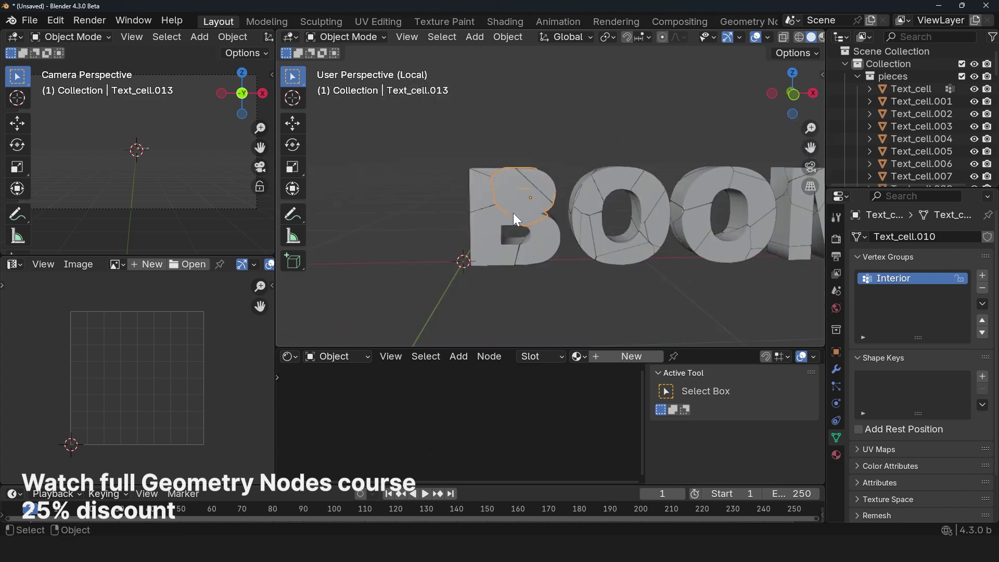
Undo the fracture and merge the BOOM mesh's duplicate vertices by distance in Edit Mode
key("ctrl+z")
scroll(529, 232, "up", 3)
key("Tab")
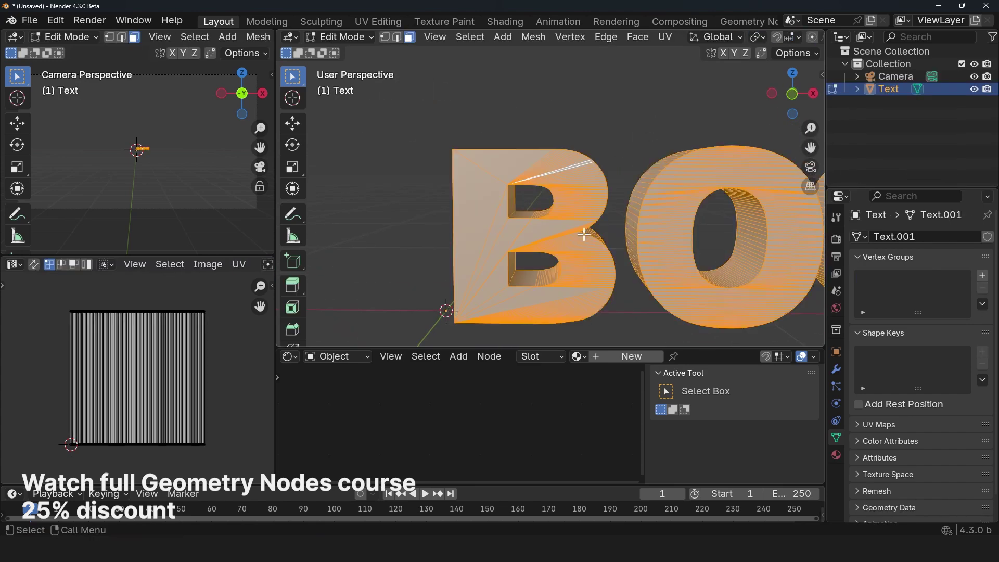
middle_click_drag(584, 234, 404, 191, "shift")
key("m")
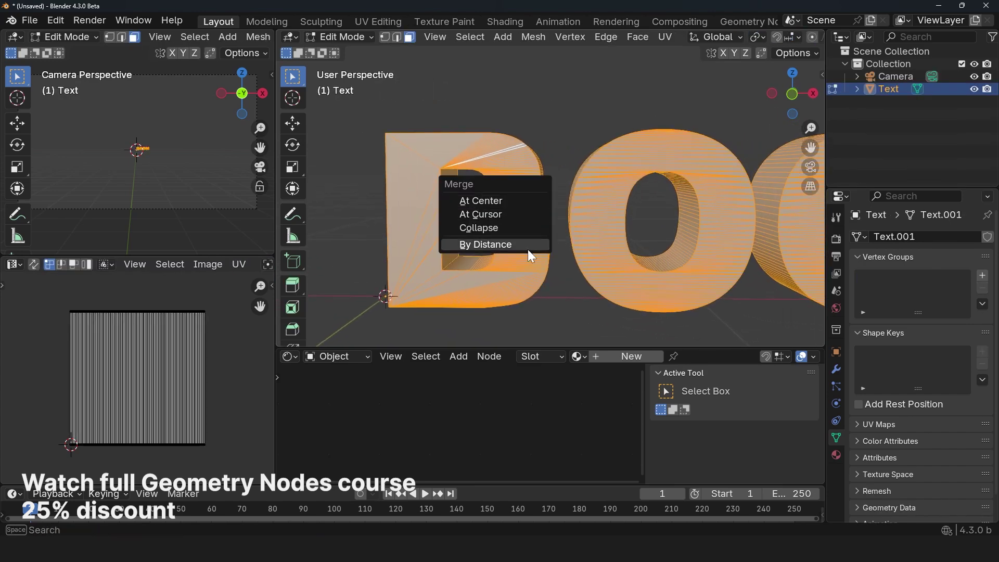
left_click(528, 253)
scroll(515, 218, "up", 2)
key("alt+a")
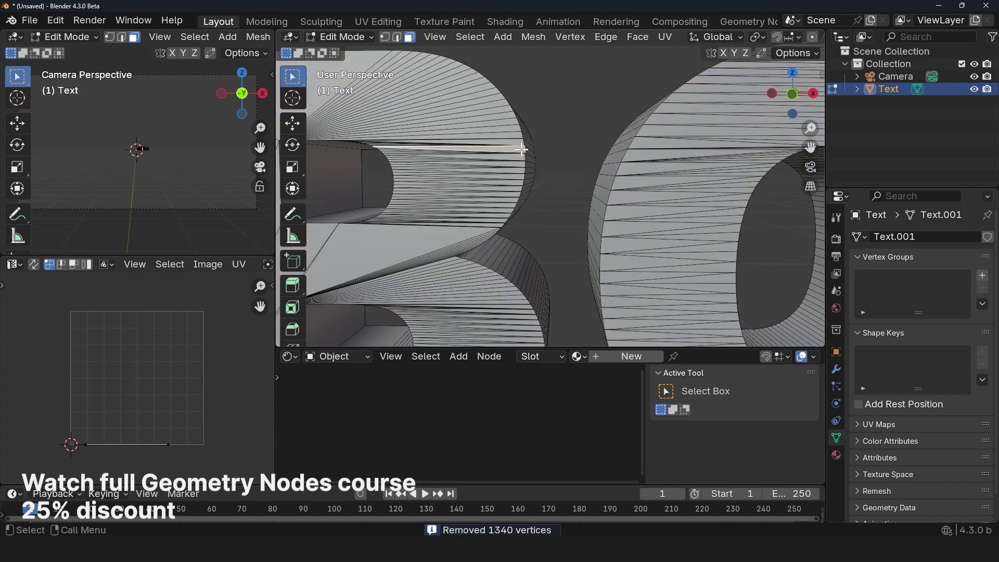
key("Tab")
scroll(516, 220, "down", 5)
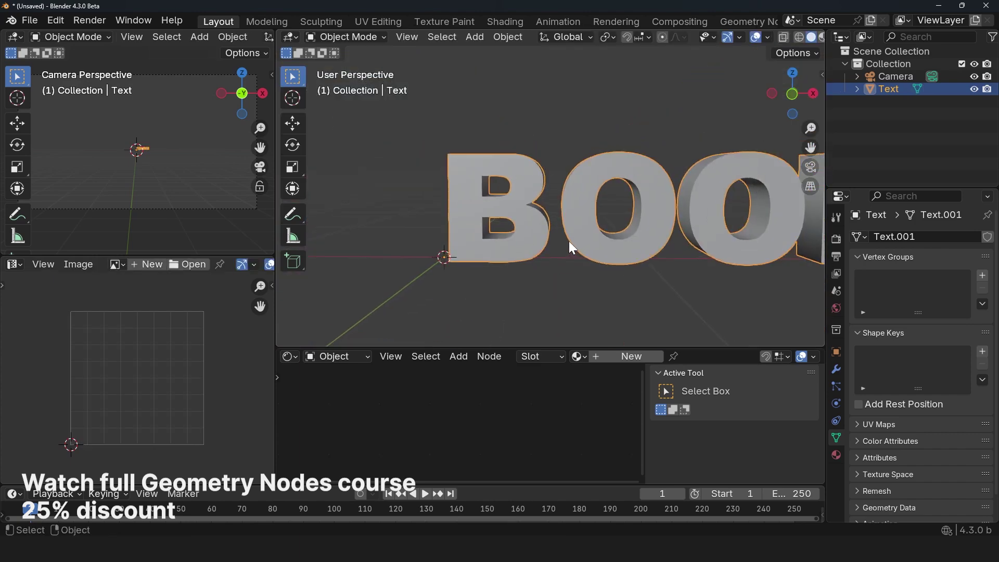
Run Cell Fracture on the merged BOOM mesh with the same settings and the "pieces" collection
middle_click_drag(569, 241, 545, 245, "shift")
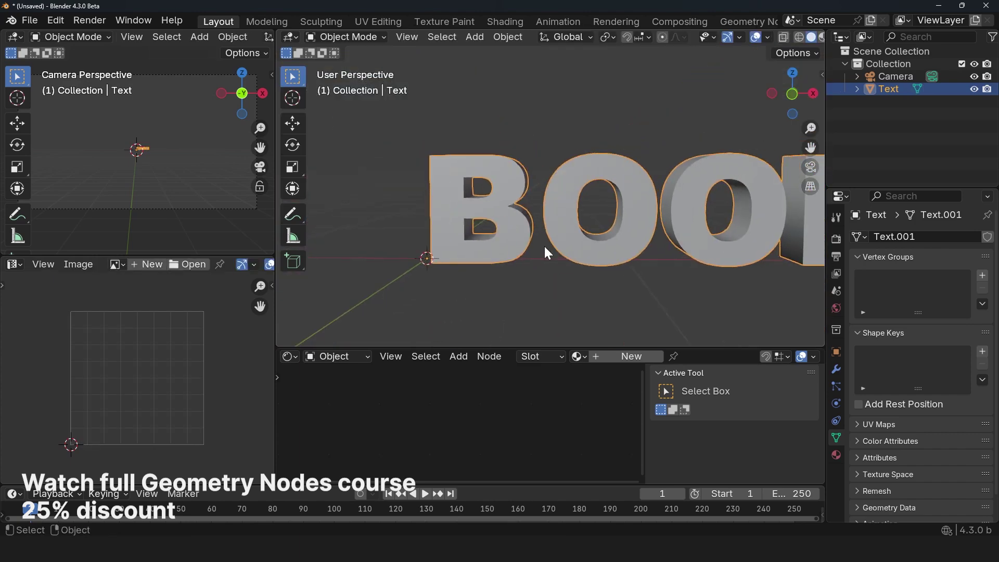
left_click(505, 37)
mouse_move(521, 388)
left_click(720, 442)
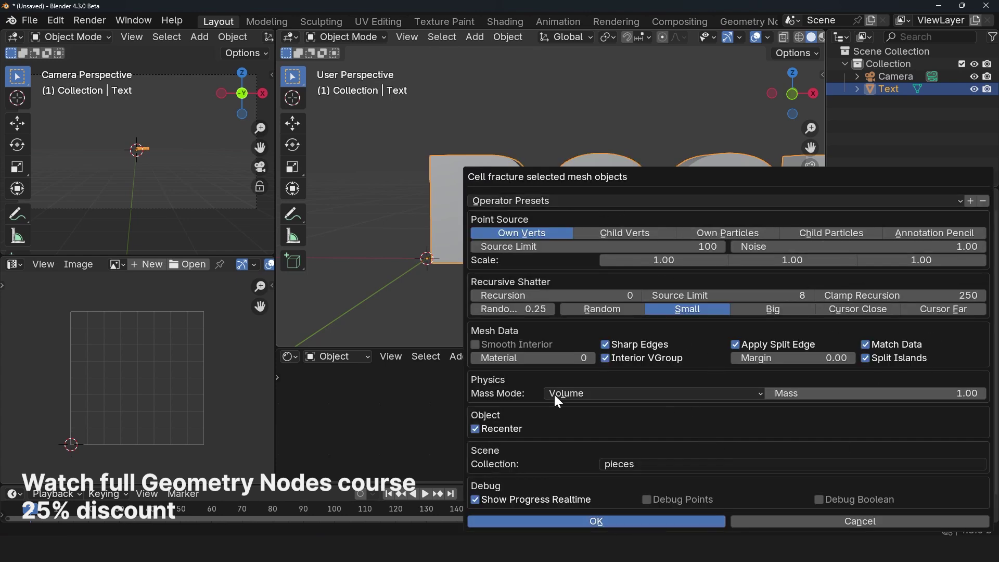
left_click(611, 516)
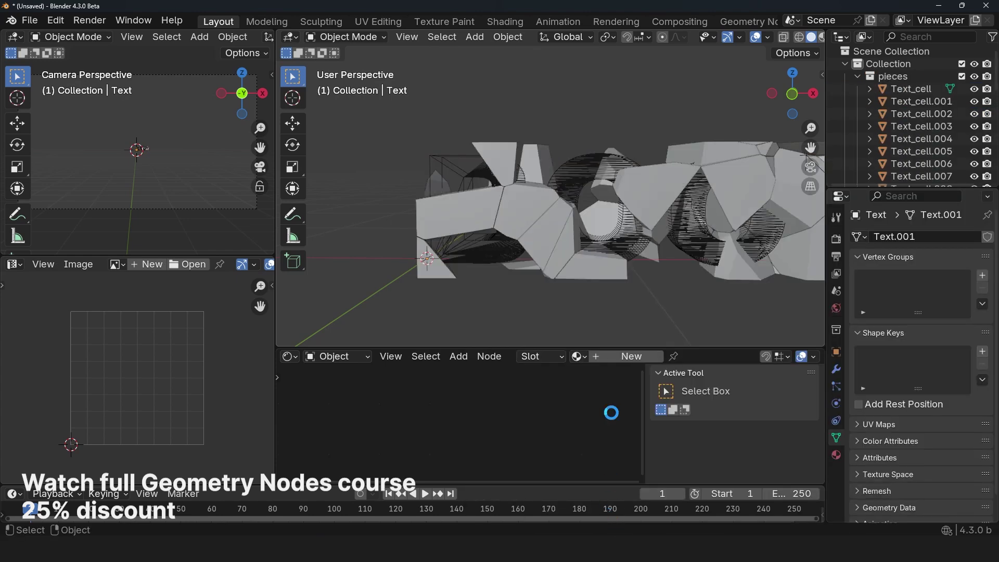
Isolate the newly generated letter pieces in local view, leaving out the original mesh
mouse_move(567, 234)
middle_mouse_down()
mouse_move(657, 236)
mouse_move(496, 228)
mouse_move(513, 232)
middle_mouse_up()
key("slash")
scroll(607, 183, "up", 4)
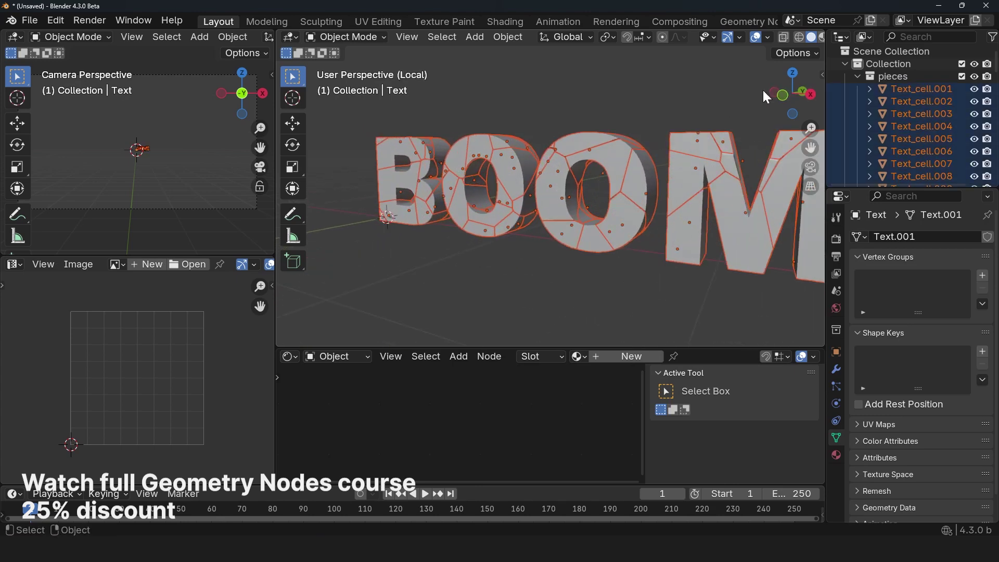
Set the viewport's solid shading color to Random so each fractured piece is tinted differently
scroll(773, 39, "down", 3)
left_click(815, 38)
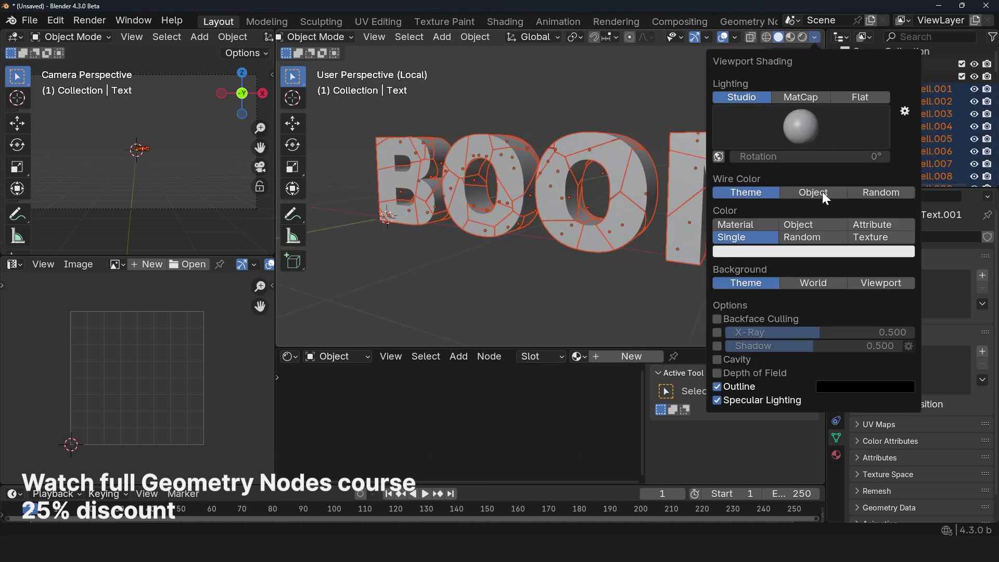
left_click(823, 239)
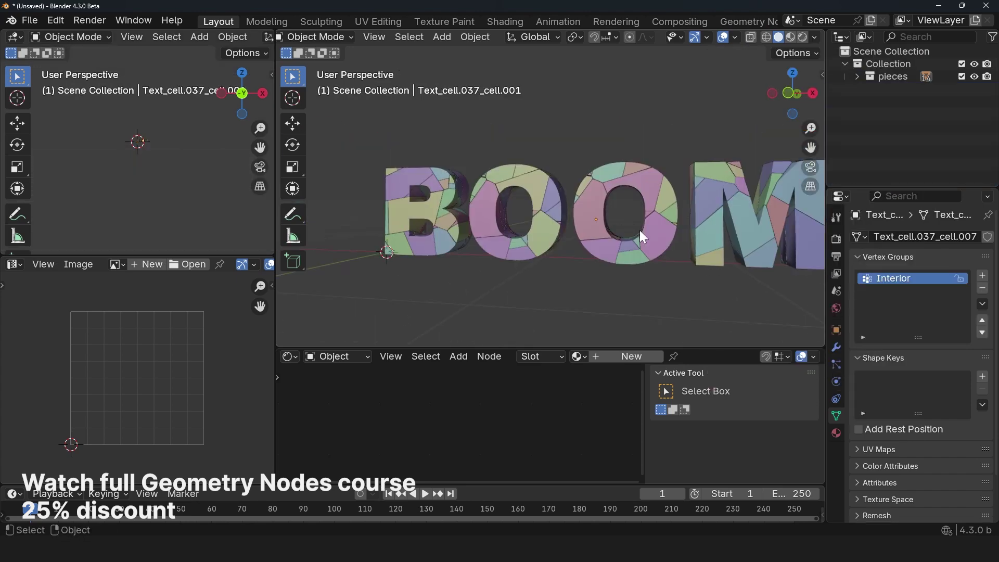
Add a plane mesh at the world origin beside the fractured BOOM text
left_click(892, 76)
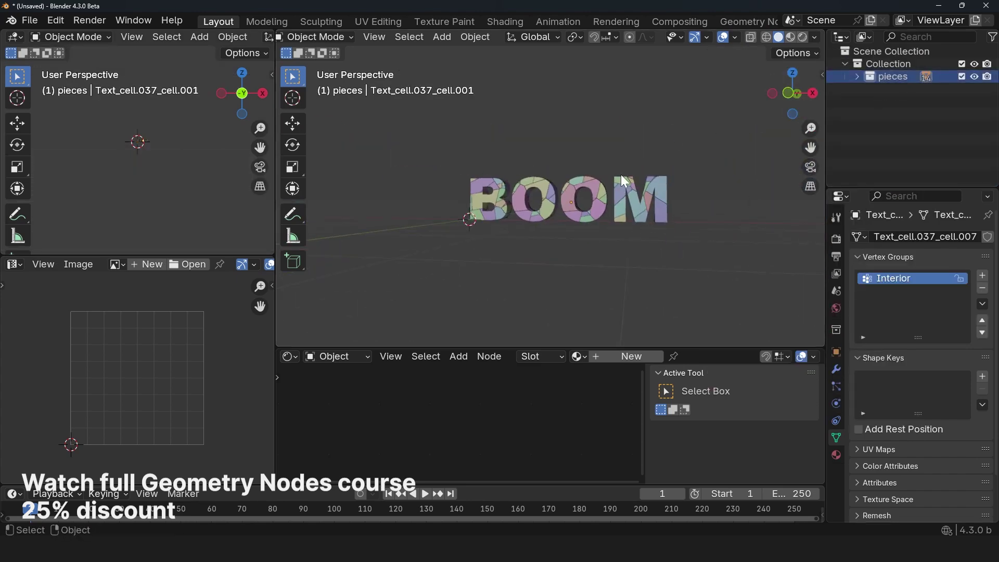
middle_click_drag(623, 179, 594, 231)
key("shift+a")
mouse_move(415, 165)
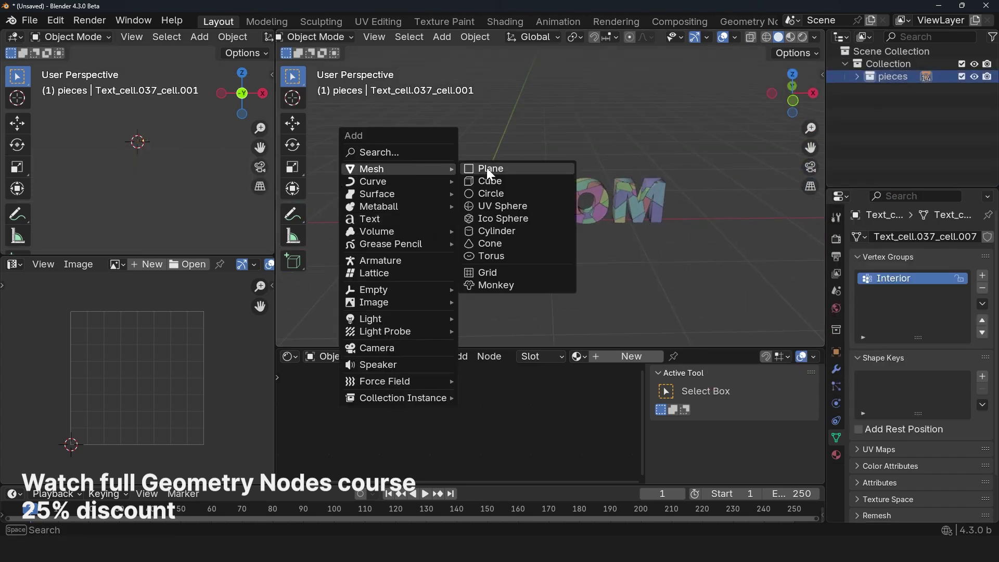
left_click(486, 167)
scroll(545, 254, "up", 2)
Enlarge the node area, switch it to the Geometry Node Editor and create a new node tree on the plane
left_click_drag(604, 347, 598, 285)
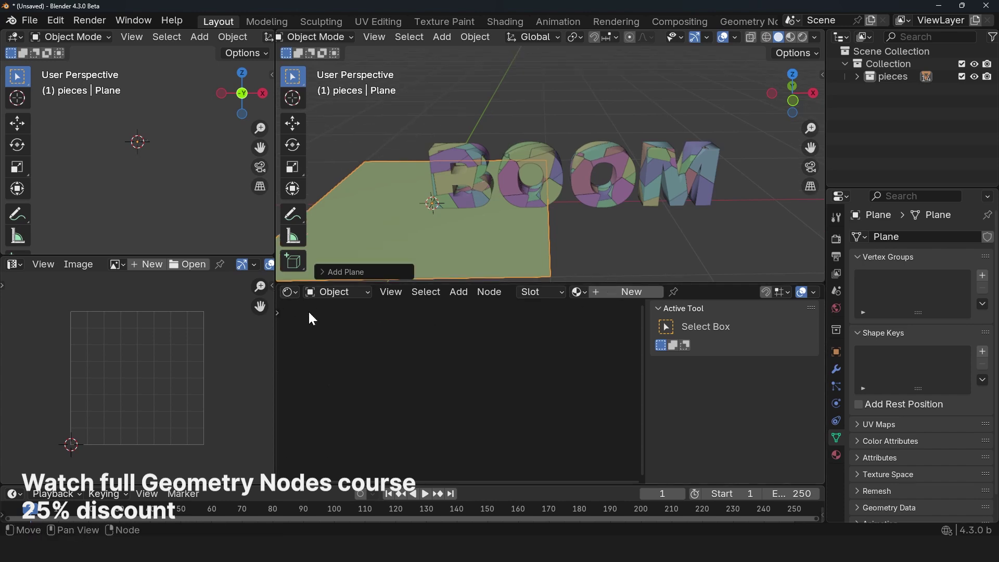
left_click(289, 291)
left_click(311, 392)
scroll(526, 213, "down", 3)
left_click(565, 292)
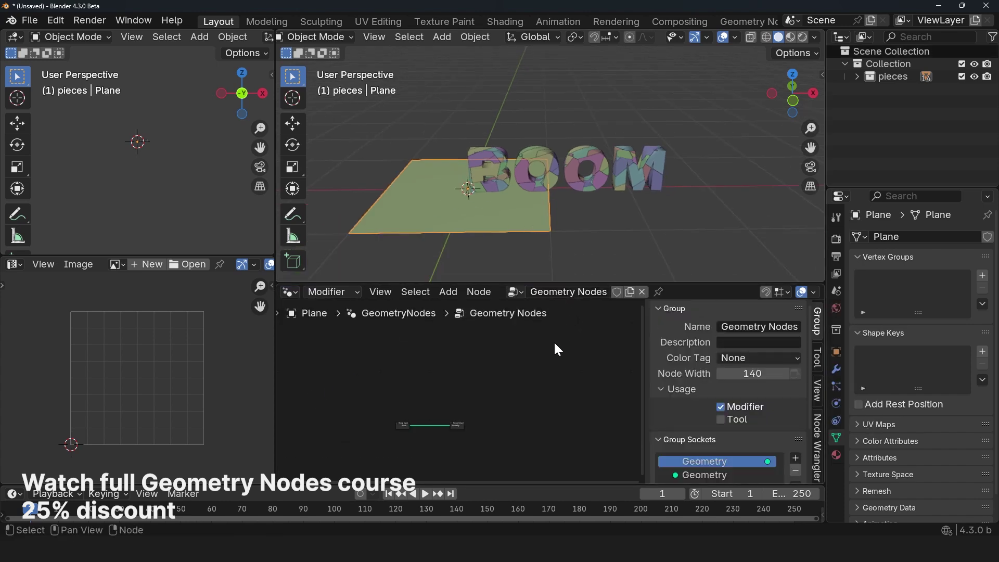
Add the "pieces" collection as a Collection Info node linked to a Viewer, and exclude the original collection from the scene
key("n")
left_click_drag(900, 76, 440, 367)
scroll(471, 392, "up", 2)
key("g")
left_click(498, 403)
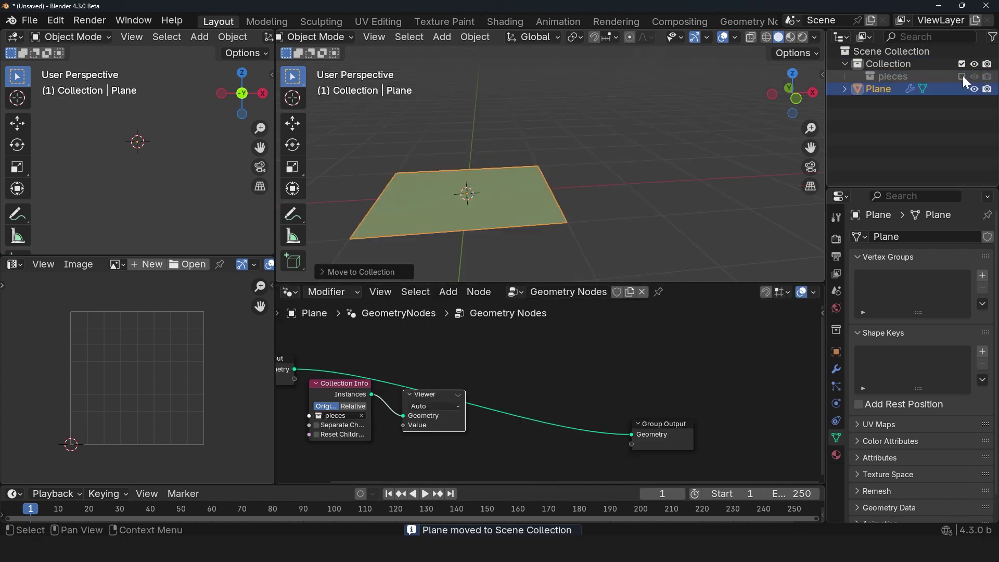
Show the Collection Info instances through the Viewer and move the BOOM text sideways to roughly centre it on the origin
middle_click_drag(437, 398, 573, 379)
left_click(591, 376)
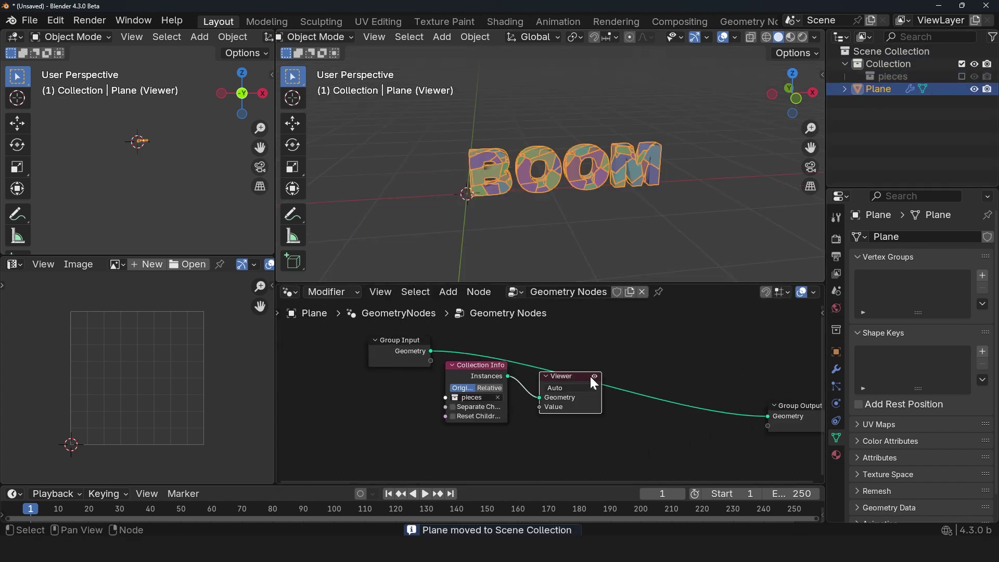
middle_click_drag(536, 141, 517, 152)
key("g")
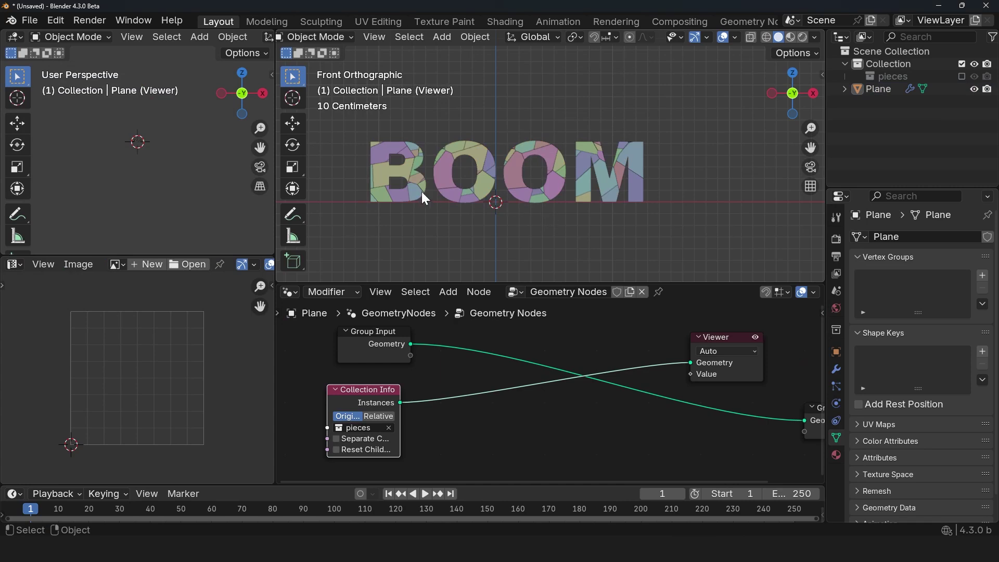
Add a Bézier curve at the origin, reselect the plane and turn its Viewer preview back on
key("shift+a")
mouse_move(364, 212)
left_click(461, 215)
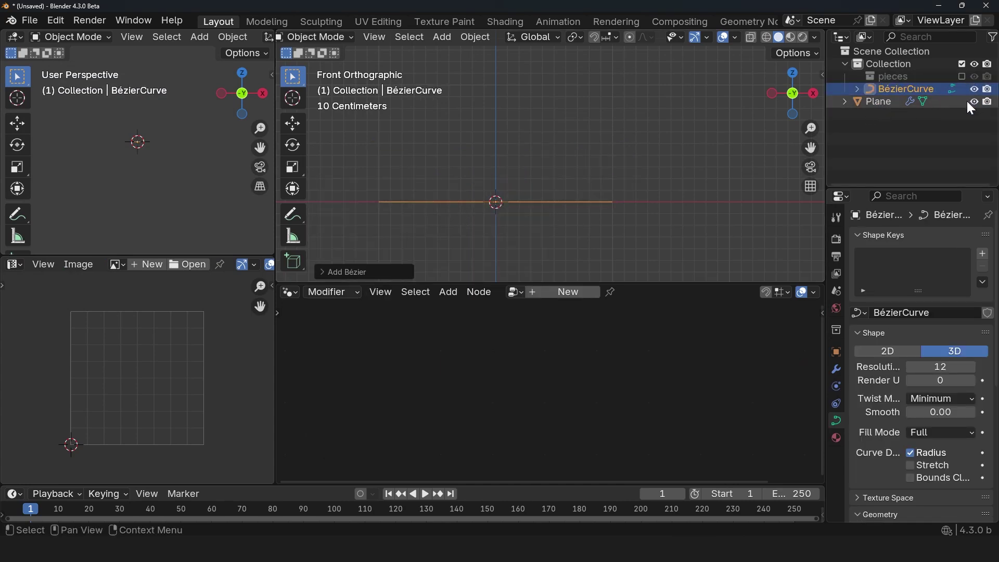
left_click(884, 102)
left_click(751, 339)
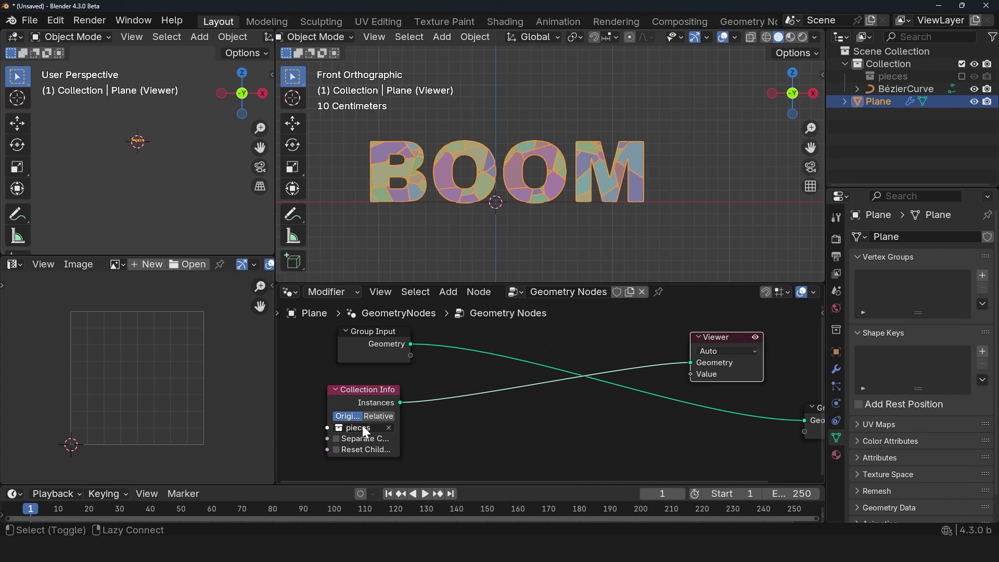
Rotate the Bézier curve 90° about X and straighten it by setting its control points' handle type to Vector
key("r")
key("x")
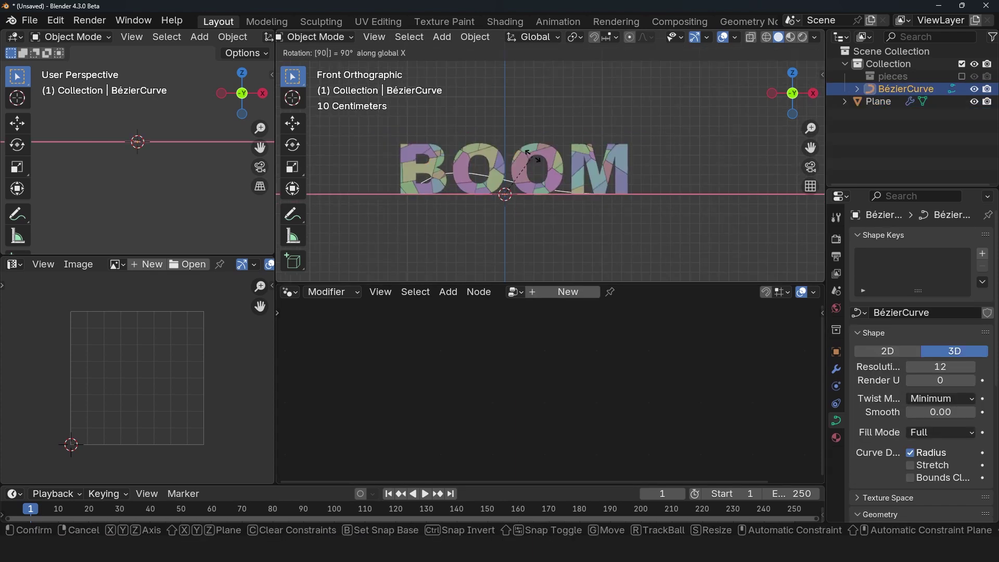
key("Return")
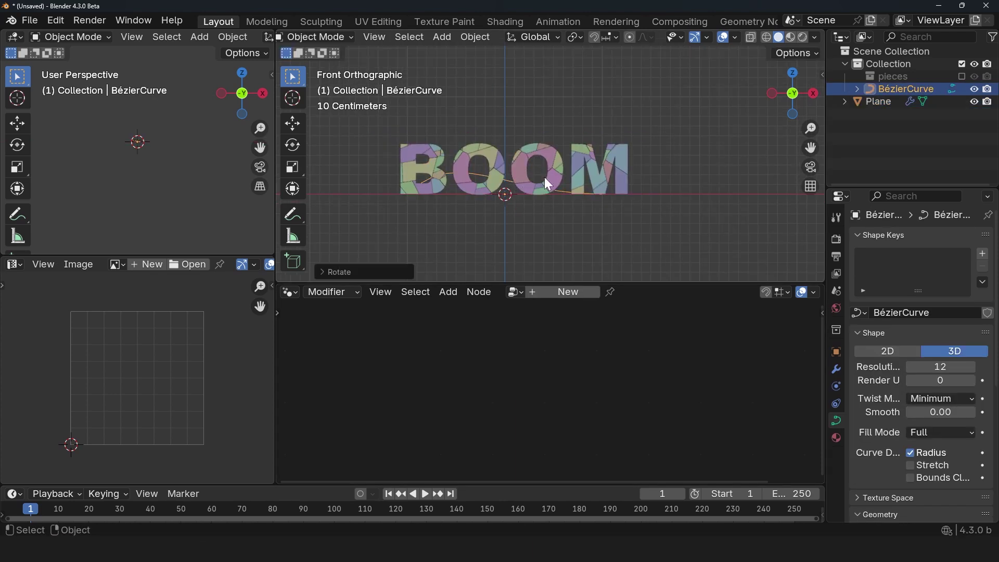
key("Tab")
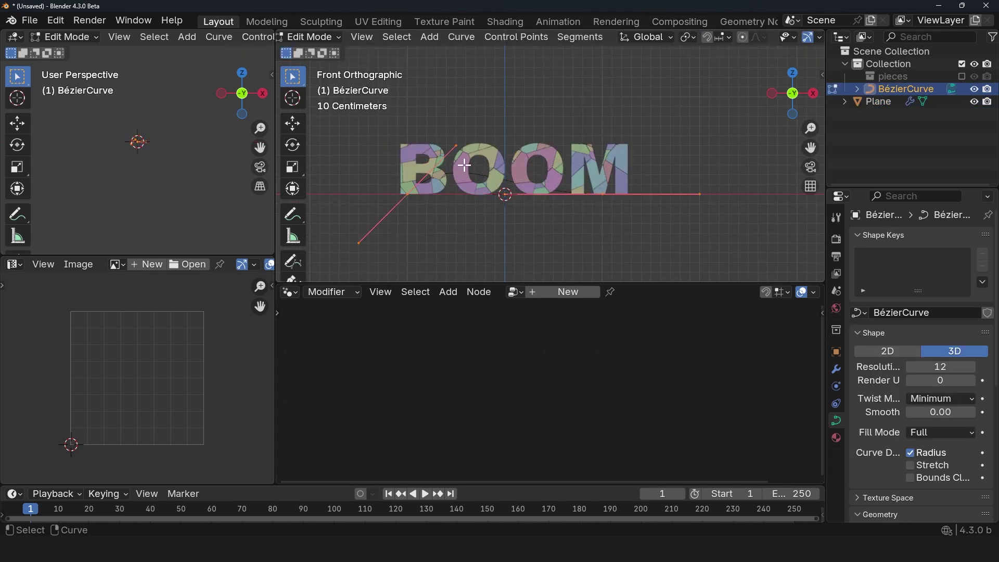
key("v")
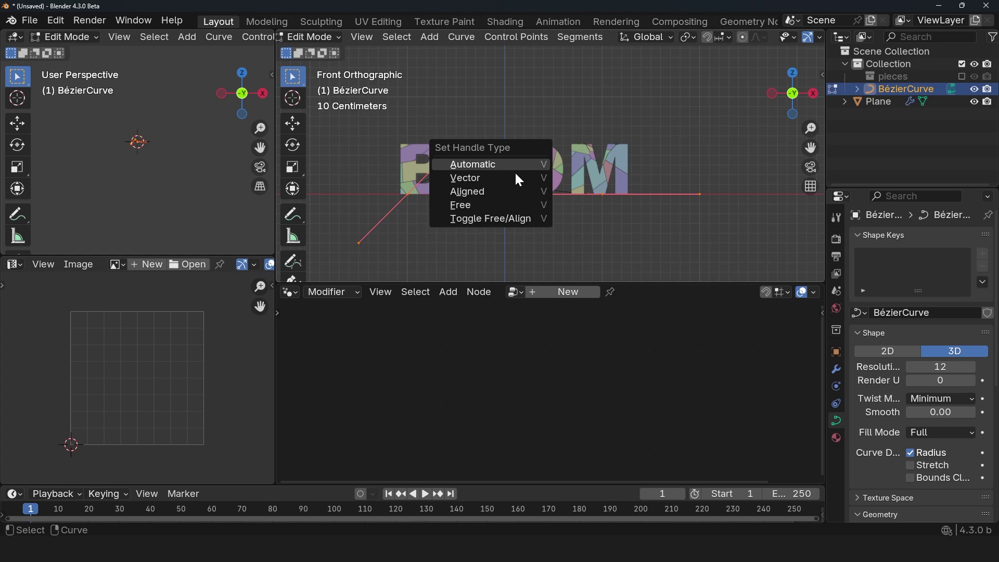
left_click(488, 178)
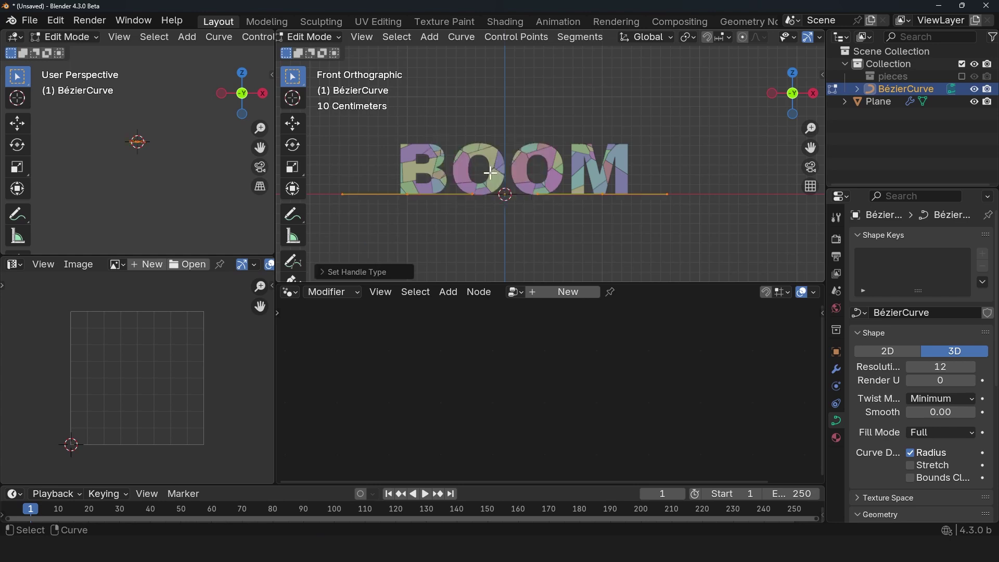
Tilt and position the straight curve so it runs at a slight upward slope through the BOOM letters and past both ends
key("r")
left_click(339, 182)
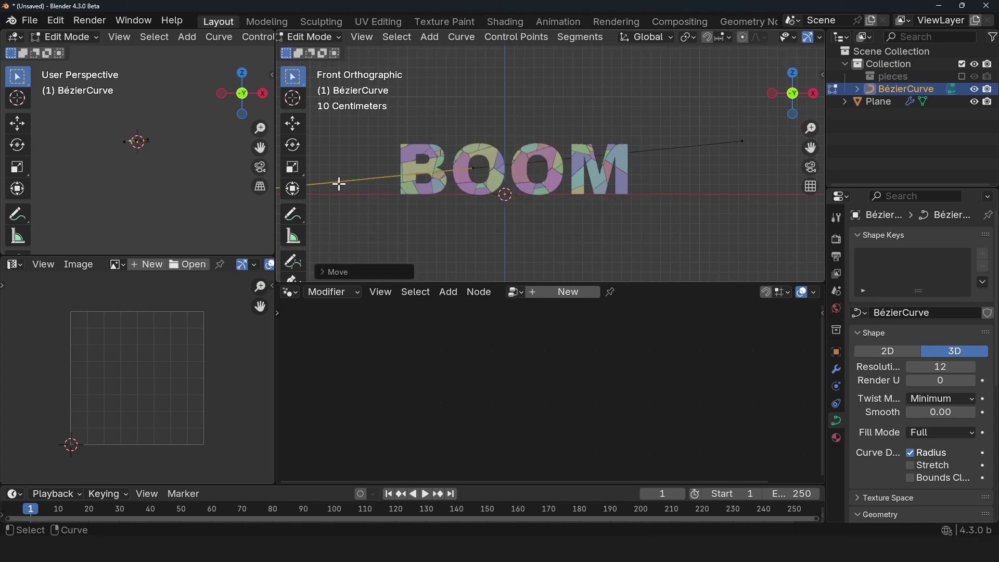
key("Tab")
middle_click_drag(638, 139, 538, 222)
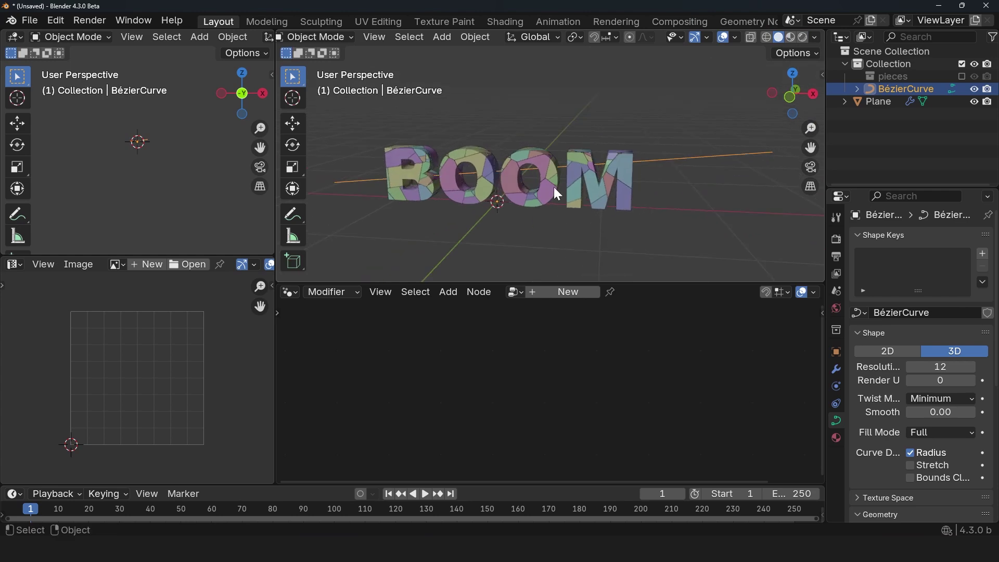
Annotate an arrow along the curve through the BOOM letters and erase it
left_click(286, 217)
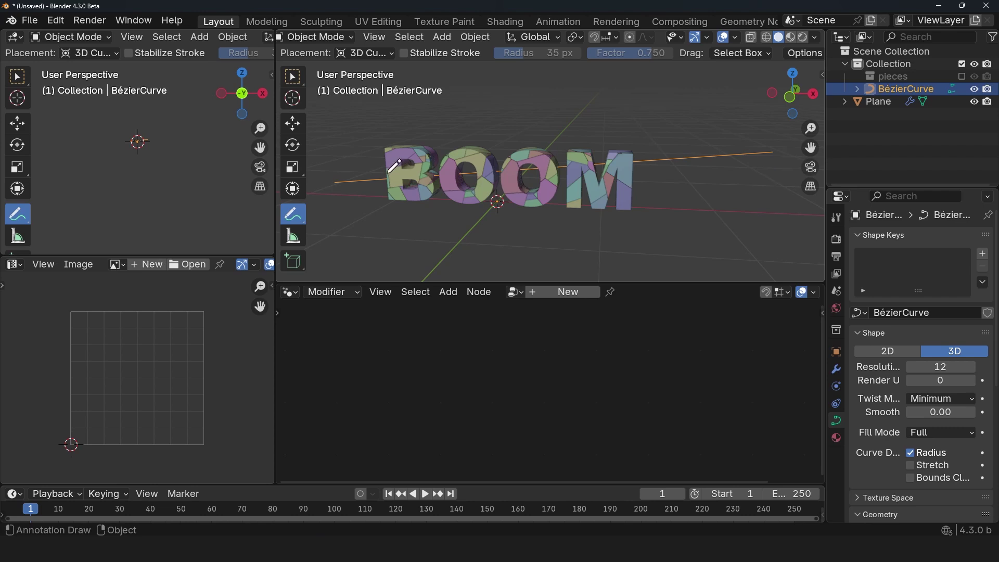
left_click_drag(358, 182, 675, 162)
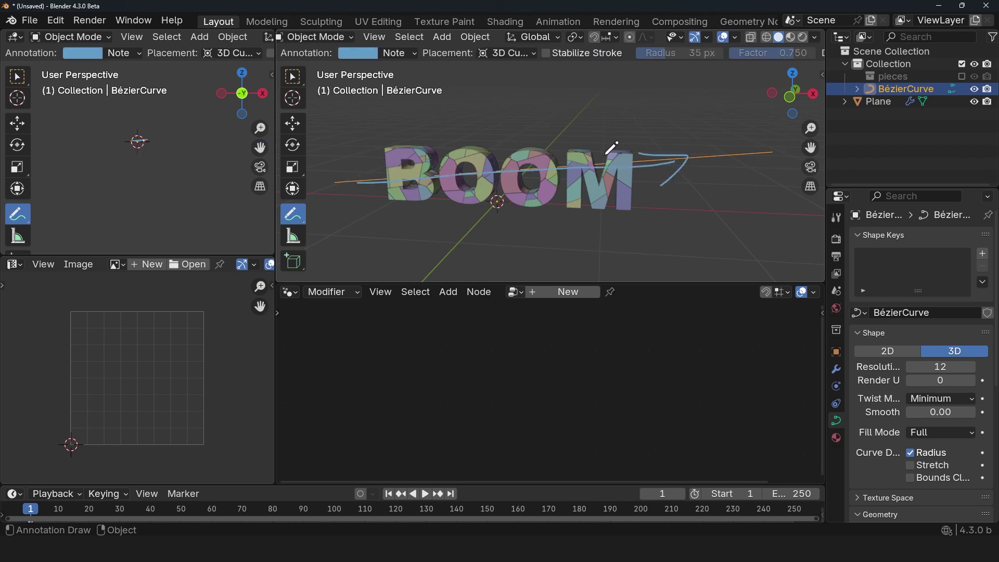
left_click_drag(657, 162, 598, 175, "ctrl")
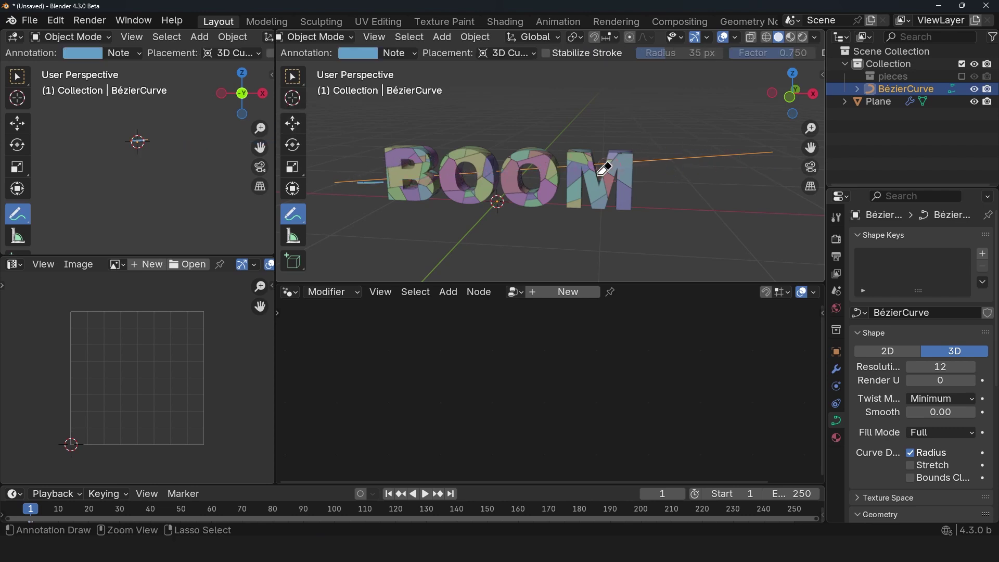
left_click(292, 123)
Select the BOOM plane and bring the Bézier curve into its node tree as an Object Info node
left_click(515, 166)
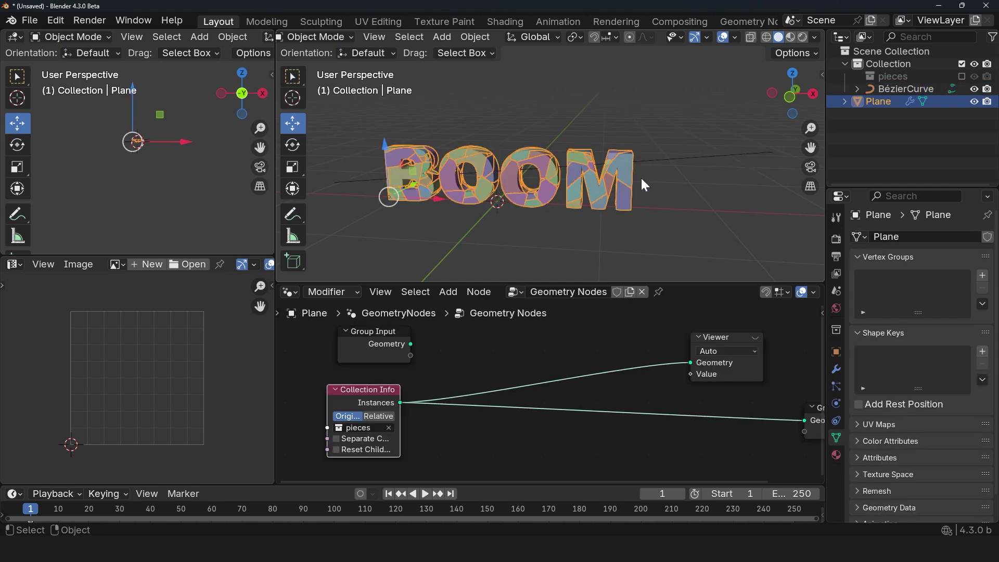
left_click_drag(906, 89, 444, 421)
scroll(465, 386, "down", 2)
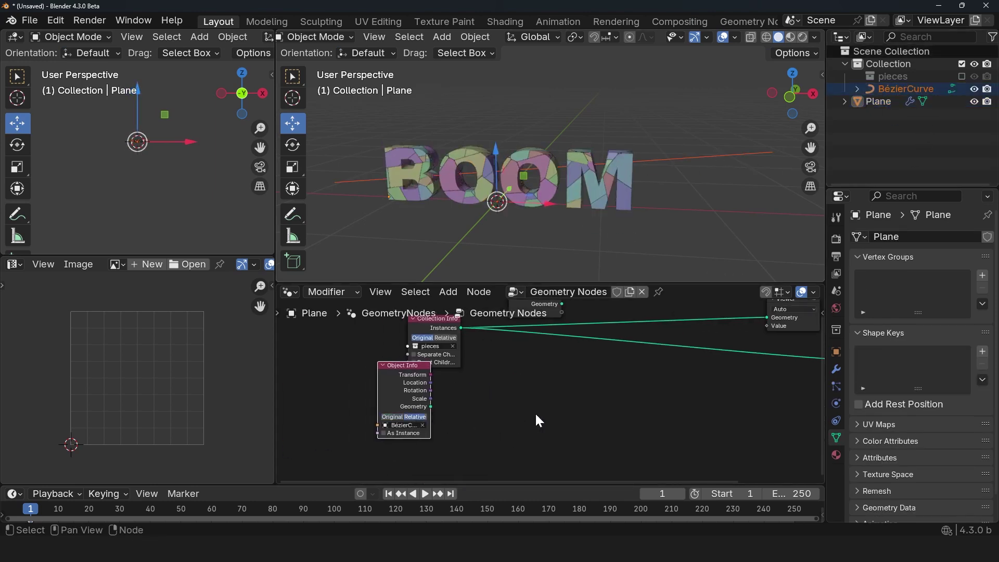
Reselect the BOOM plane and enable Separate Children on the Collection Info node
left_click(638, 209)
scroll(404, 345, "up", 3)
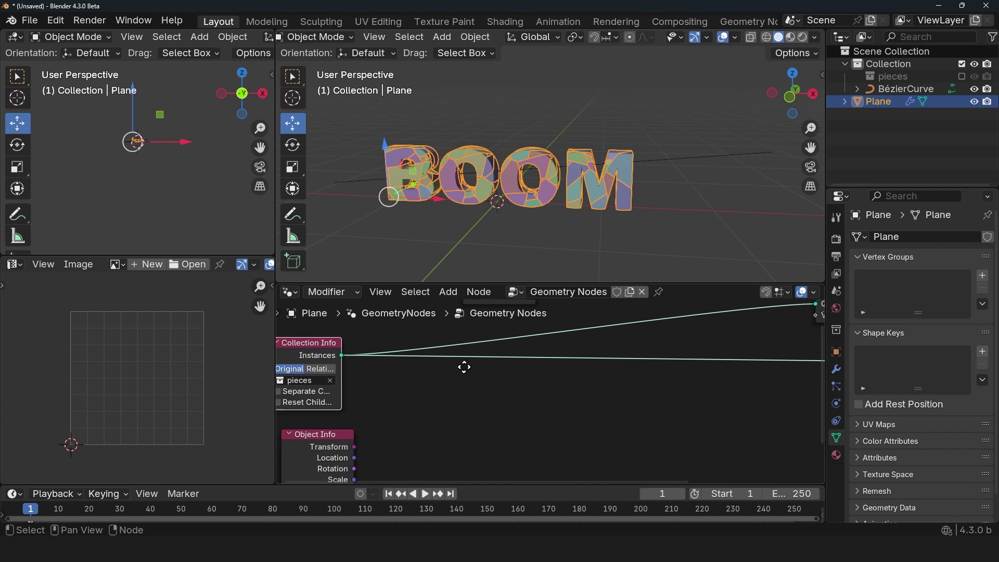
left_click(363, 393)
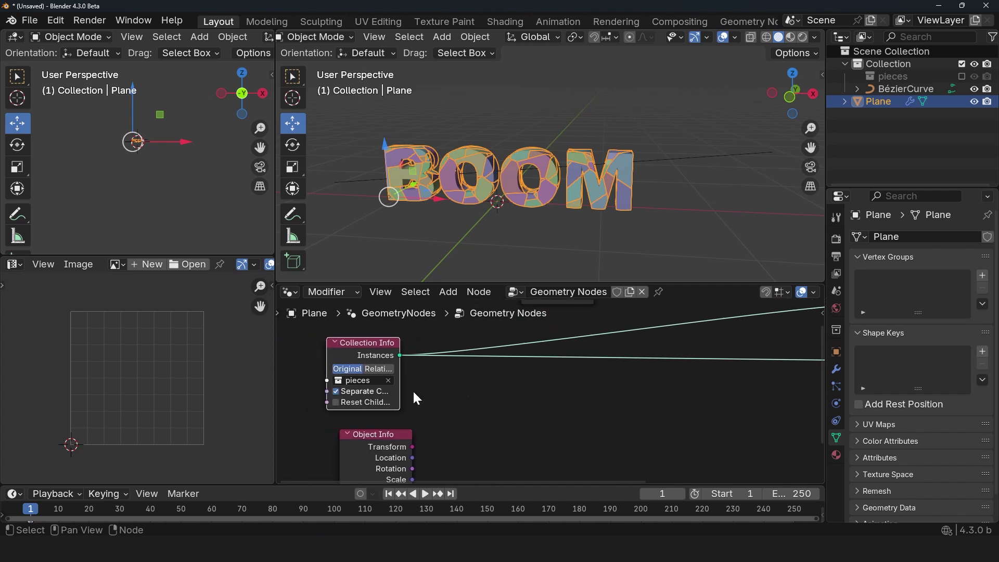
scroll(413, 389, "down", 1)
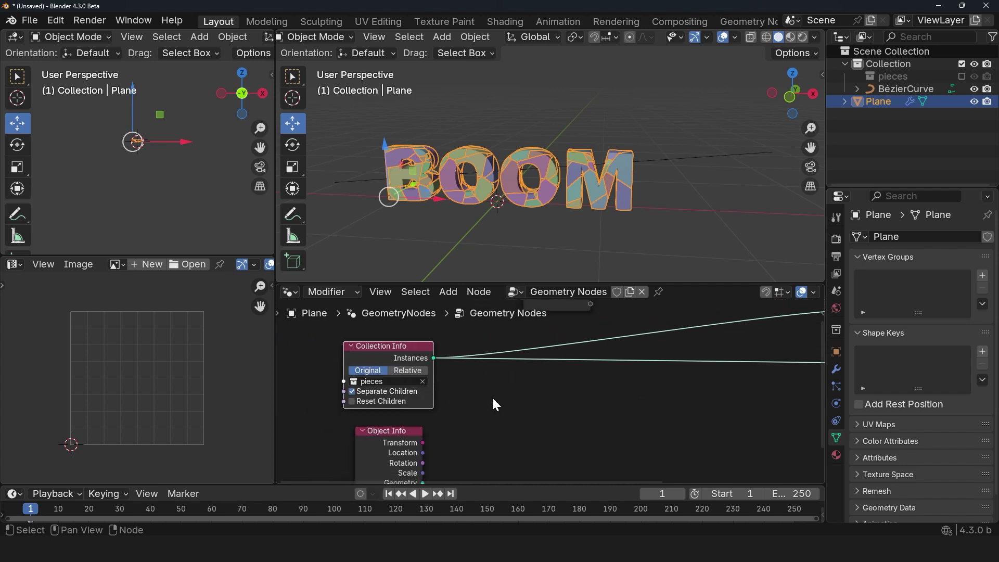
scroll(515, 374, "up", 1)
Insert a Set Position node between the Collection Info instances and the Group Output
key("shift+a")
left_click(510, 287)
type("set")
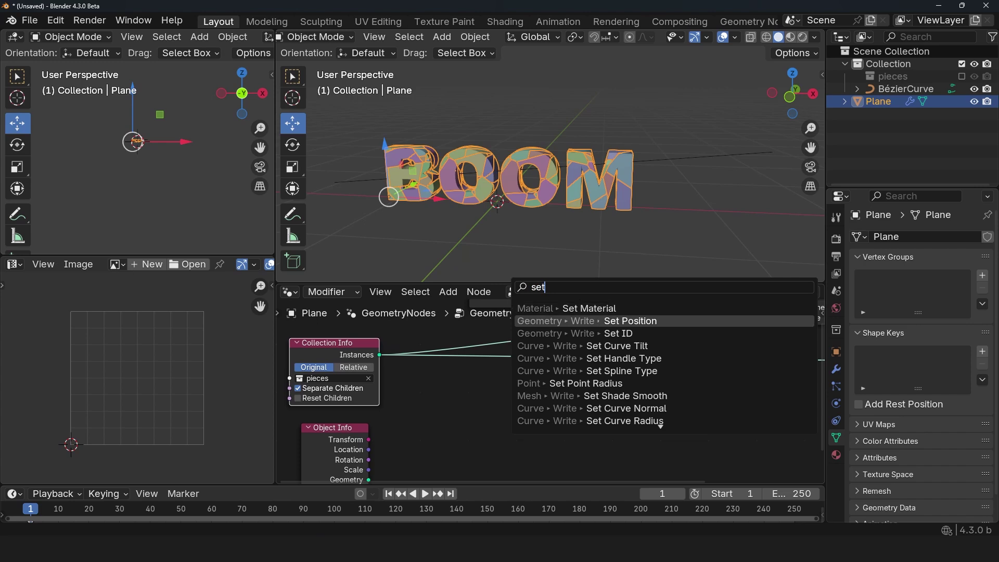
left_click(598, 321)
left_click(598, 334)
Reposition the Object Info node below Collection Info and add a Sample Nearest Surface node before Set Position
middle_click_drag(420, 427, 481, 396)
left_click_drag(418, 420, 375, 437)
key("shift+a")
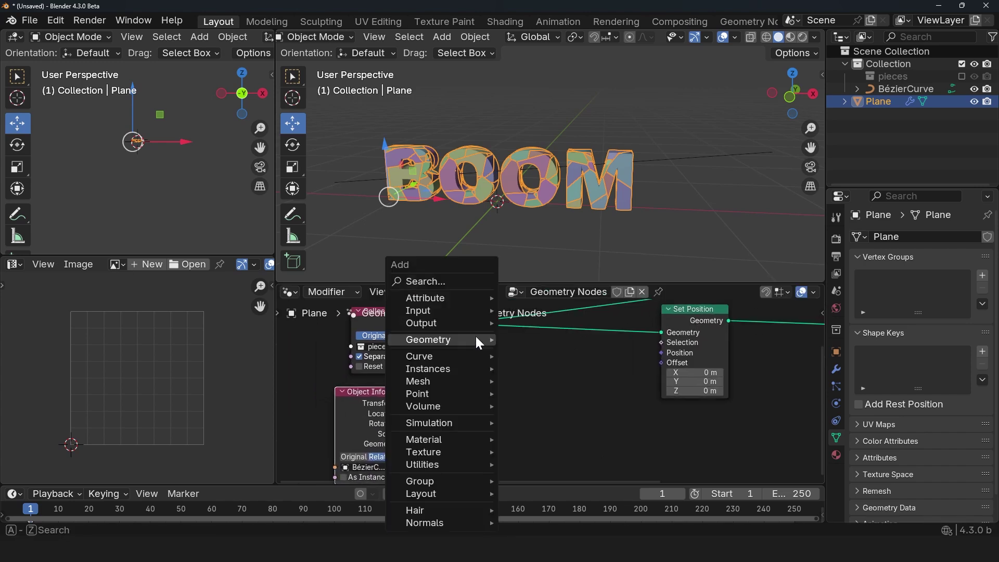
type("sa near")
left_click(541, 319)
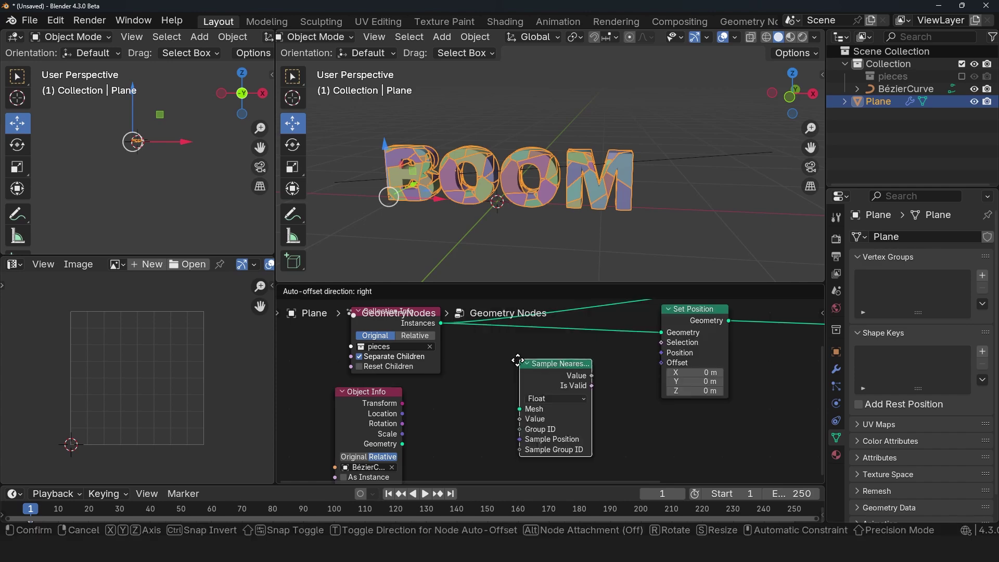
left_click(516, 358)
scroll(513, 360, "up", 1)
middle_click_drag(496, 370, 528, 350)
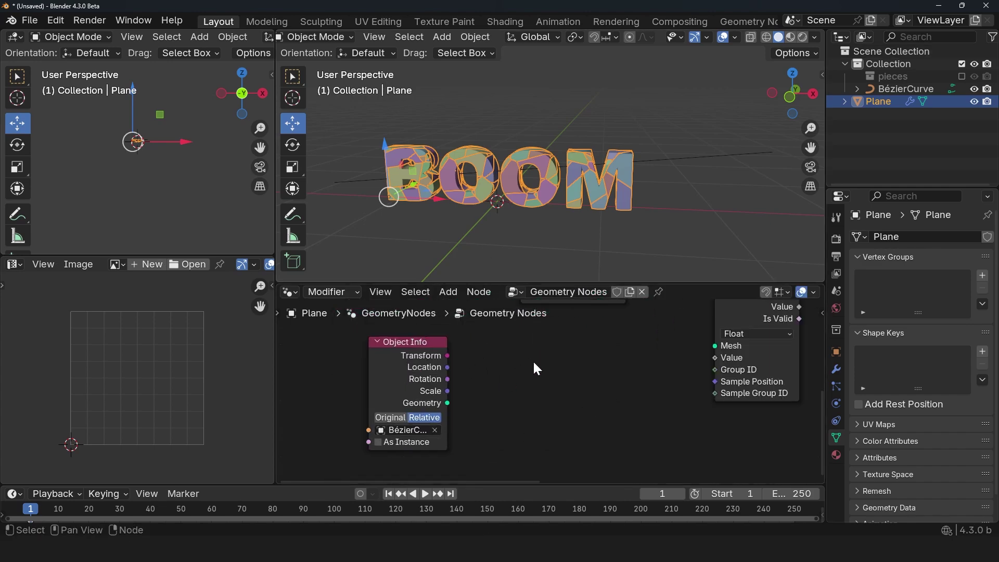
Add a Curve to Mesh node and feed the Bézier Object Info geometry into its Curve input
key("shift+a")
left_click(519, 278)
type("to")
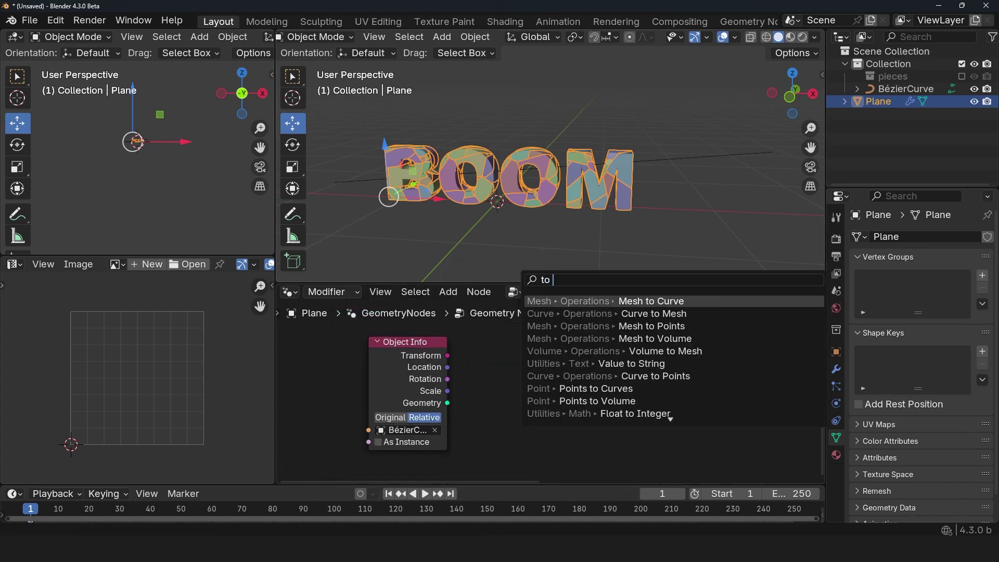
left_click(562, 313)
left_click(547, 342)
scroll(543, 359, "up", 3)
left_click_drag(420, 405, 546, 370)
middle_click_drag(528, 389, 560, 373)
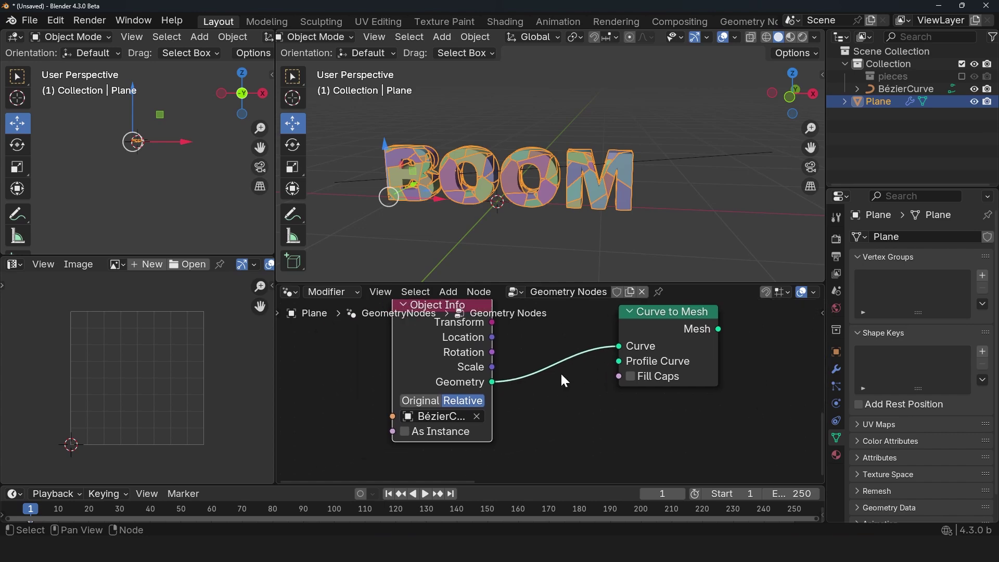
Add a Curve Circle node as the Profile Curve of Curve to Mesh and preview the resulting mesh in the Viewer
key("shift+a")
left_click(567, 279)
type("c")
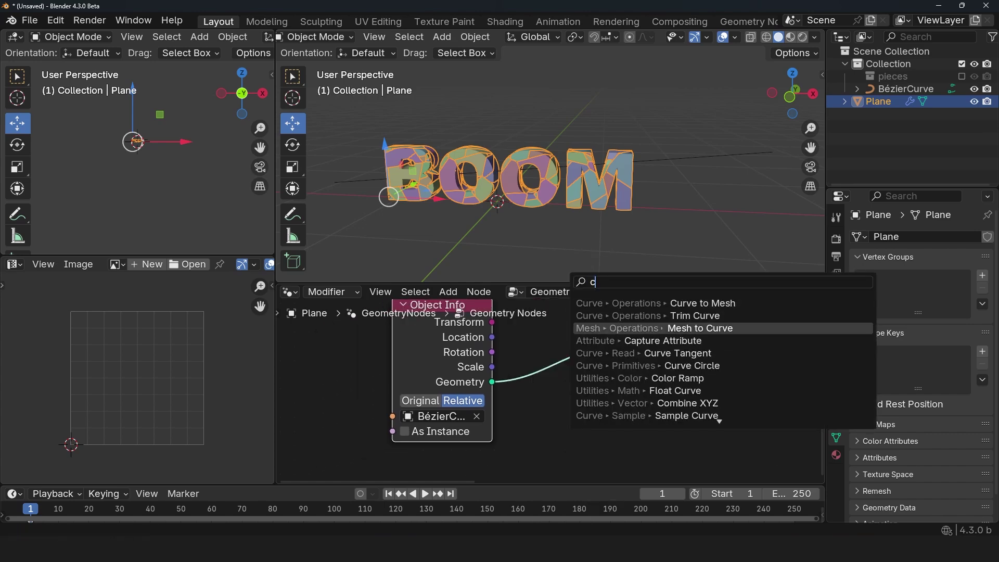
left_click(635, 365)
left_click(551, 394)
left_click_drag(651, 416, 619, 361)
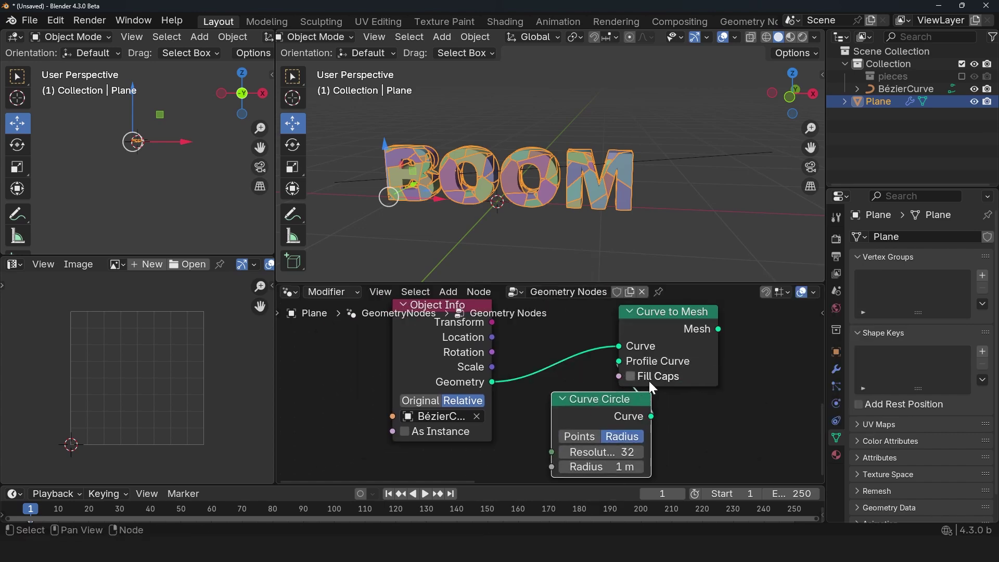
left_click(648, 319, "ctrl+shift")
middle_click_drag(608, 442, 632, 404)
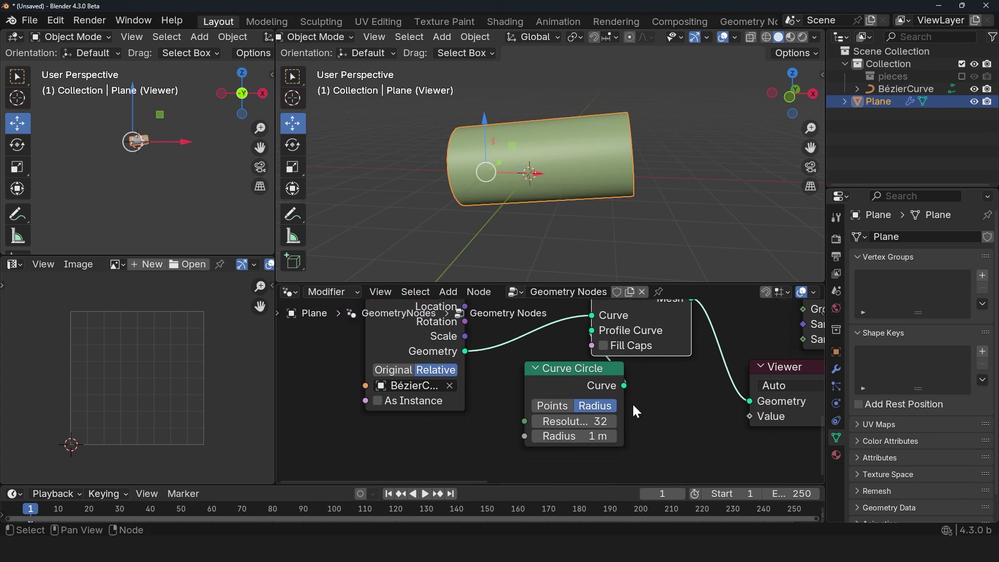
Set the Curve Circle to resolution 5 and radius 0.06 m, and feed the Curve to Mesh output into Sample Nearest Surface's Mesh input
left_click_drag(598, 421, 530, 436)
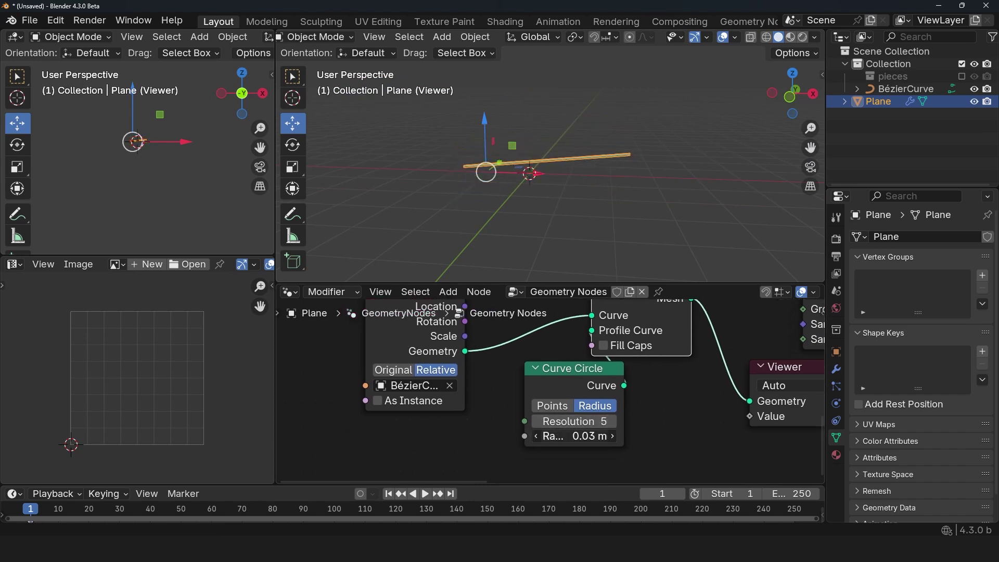
left_click_drag(612, 438, 628, 438)
scroll(676, 333, "down", 3)
middle_click_drag(710, 307, 551, 367)
left_click_drag(526, 373, 613, 358)
middle_click_drag(507, 399, 531, 384)
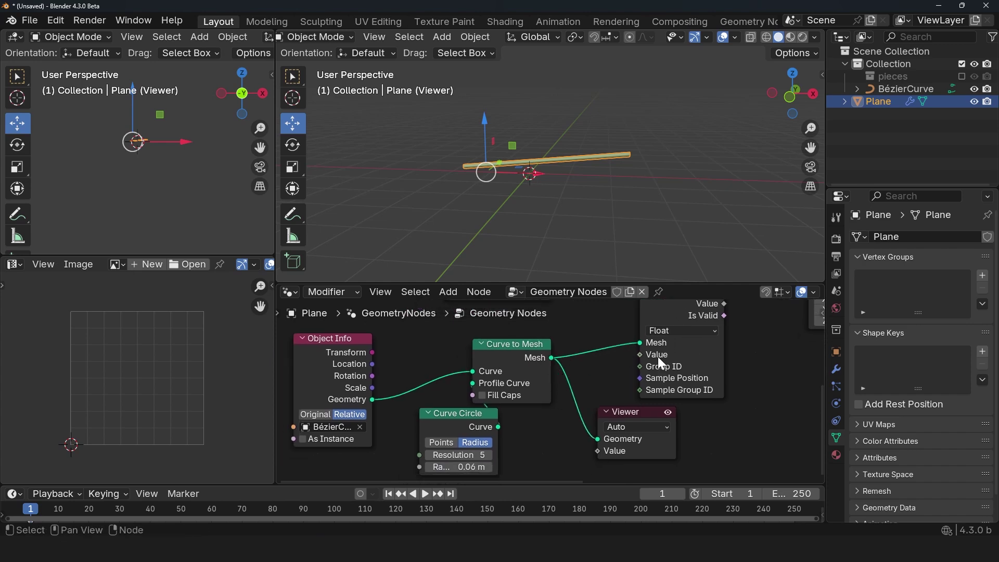
Move the Bézier Object Info node farther from Curve to Mesh and add a Curve Tangent node between them
left_click_drag(364, 383, 339, 364)
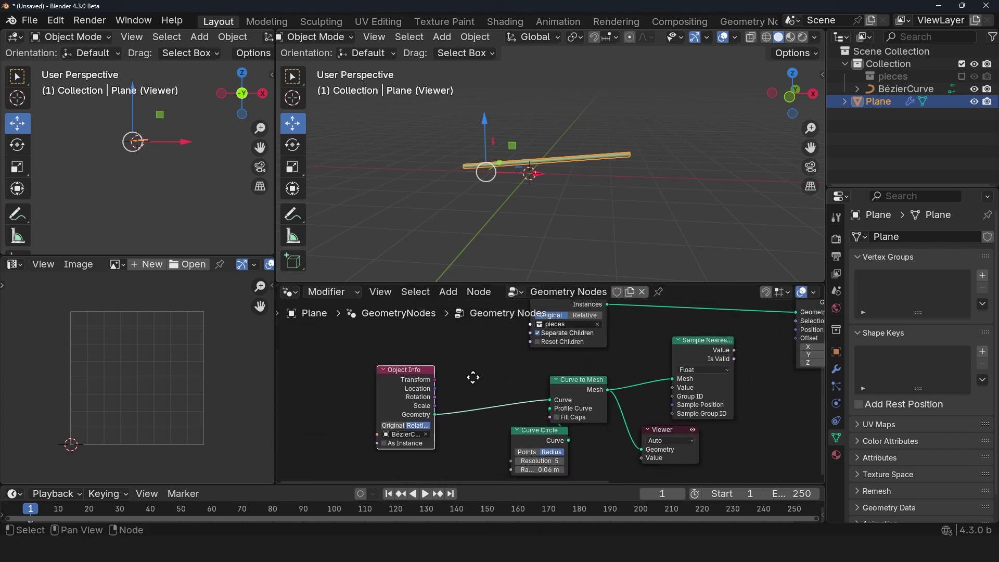
scroll(479, 373, "up", 3)
left_click_drag(391, 394, 363, 395)
scroll(533, 169, "up", 3)
key("shift+a")
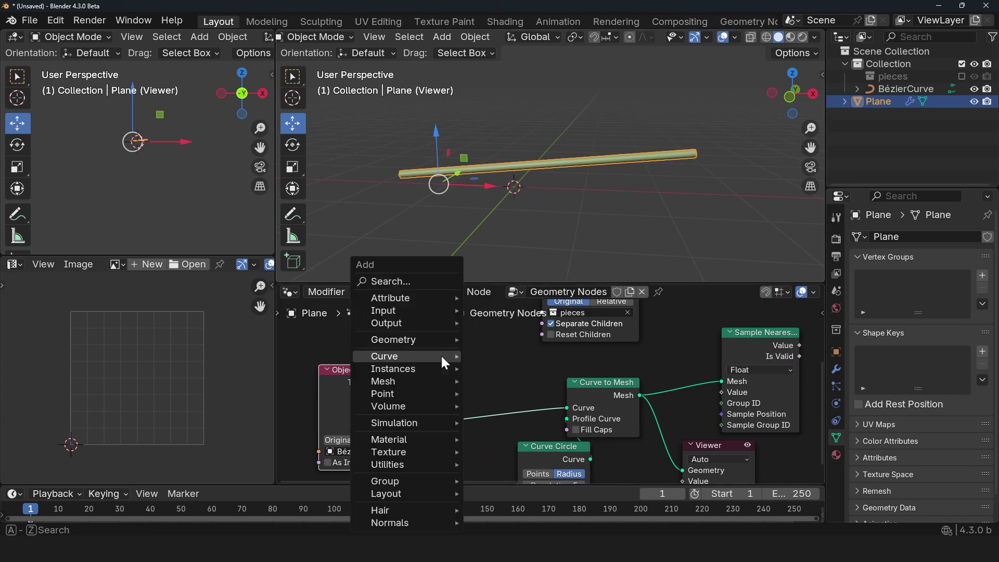
left_click(398, 281)
type("n")
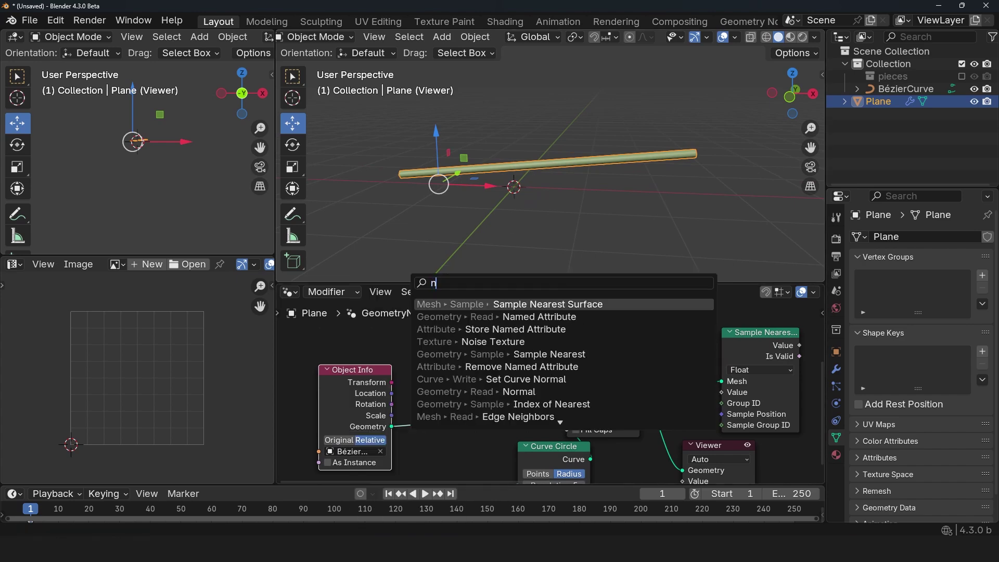
key("Escape")
Insert a Capture Attribute node between Object Info and Curve to Mesh and capture the curve's Tangent with it
left_click_drag(612, 391, 639, 373)
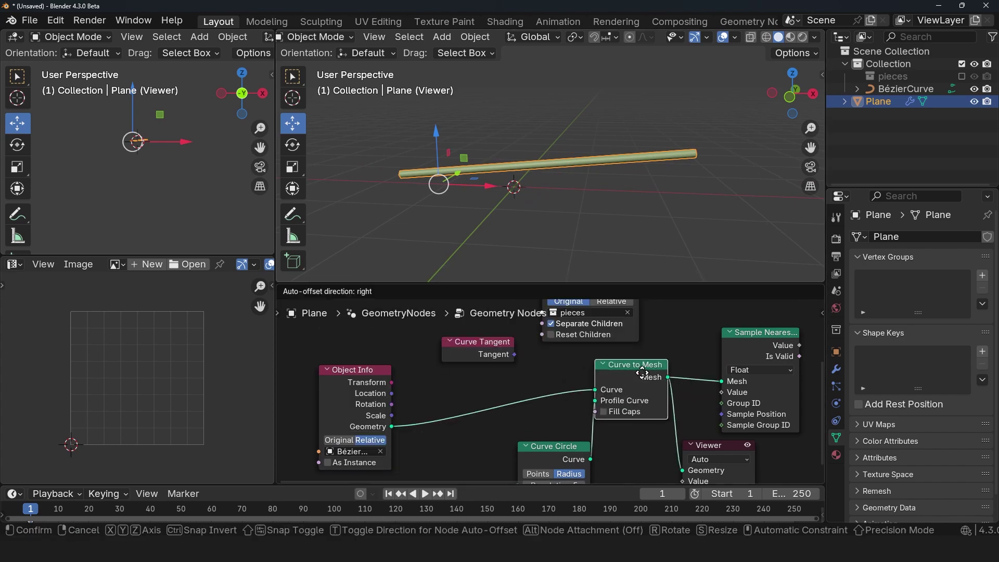
left_click_drag(353, 373, 291, 375)
left_click_drag(468, 346, 374, 346)
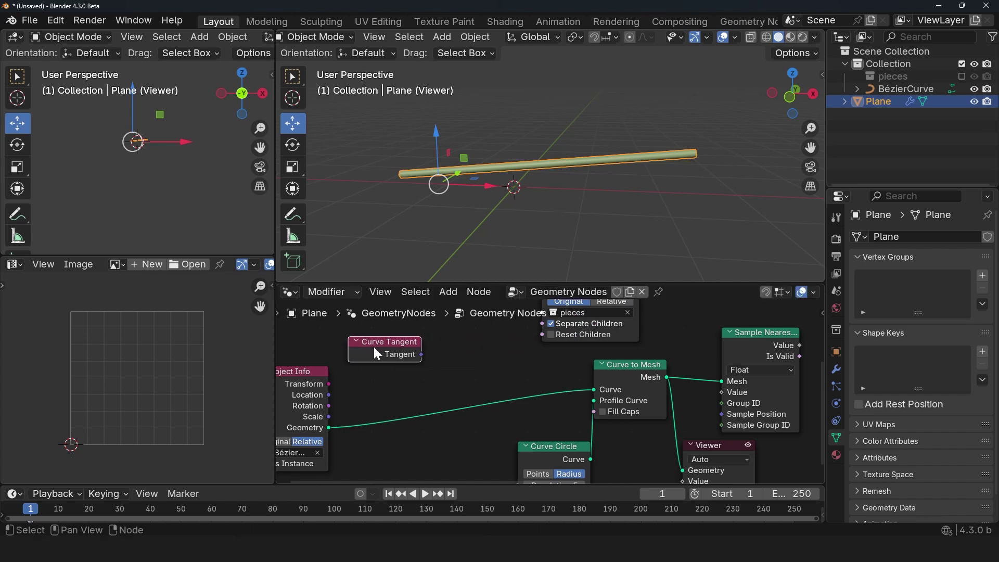
key("shift+a")
left_click(381, 281)
type("ca")
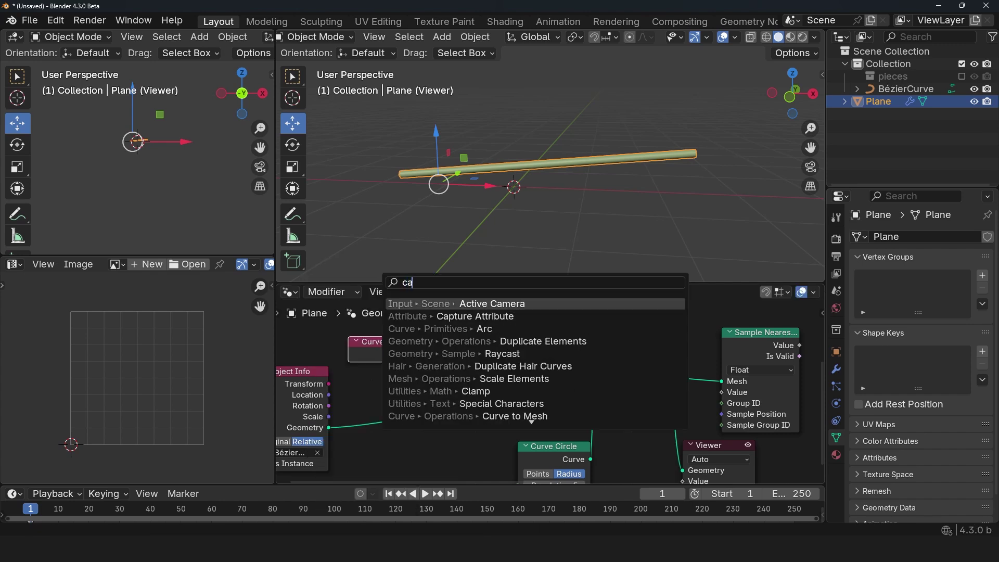
left_click(475, 316)
left_click(486, 355)
left_click_drag(420, 354, 483, 388)
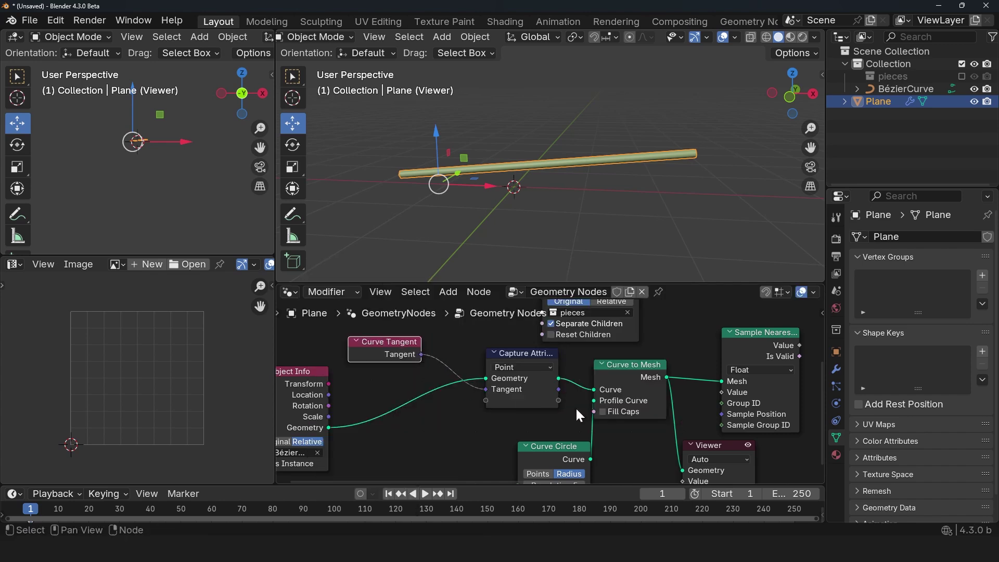
Set Sample Nearest Surface to Vector, link the captured Tangent to its Value input, and preview the result in the Viewer
middle_click_drag(572, 401, 522, 388)
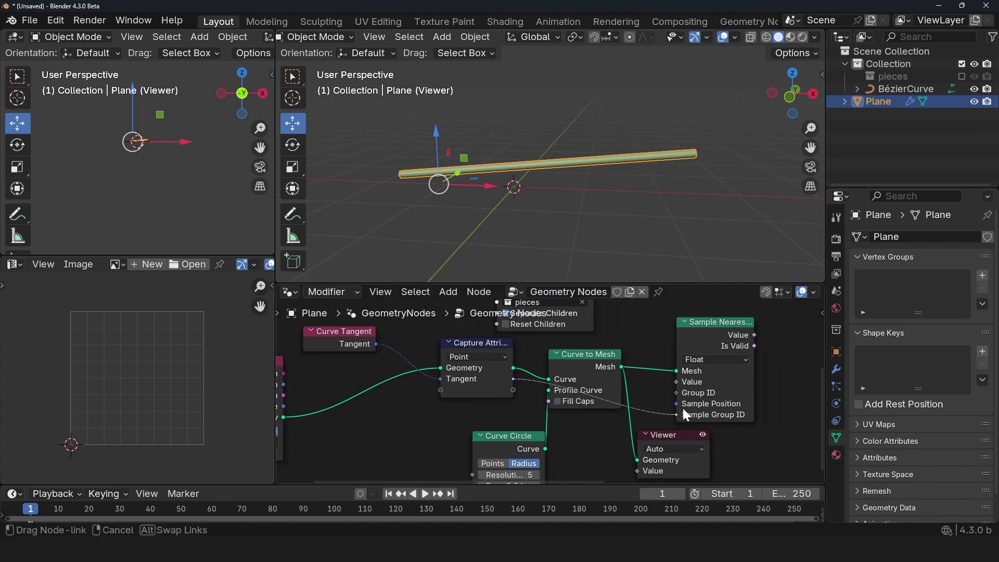
left_click_drag(682, 408, 685, 409)
left_click(700, 359)
left_click(708, 406)
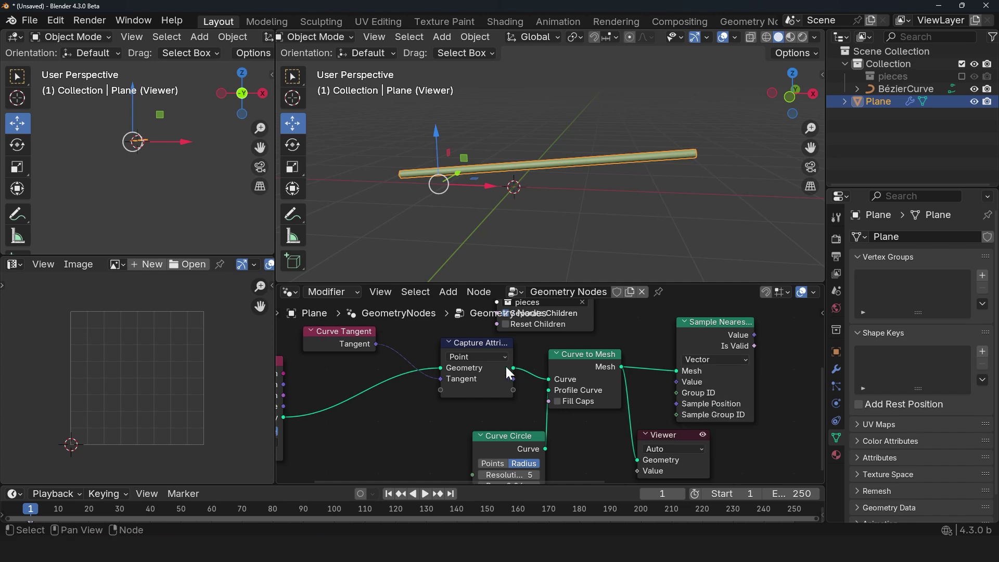
left_click(698, 385, "ctrl+shift")
middle_click_drag(644, 423, 493, 417)
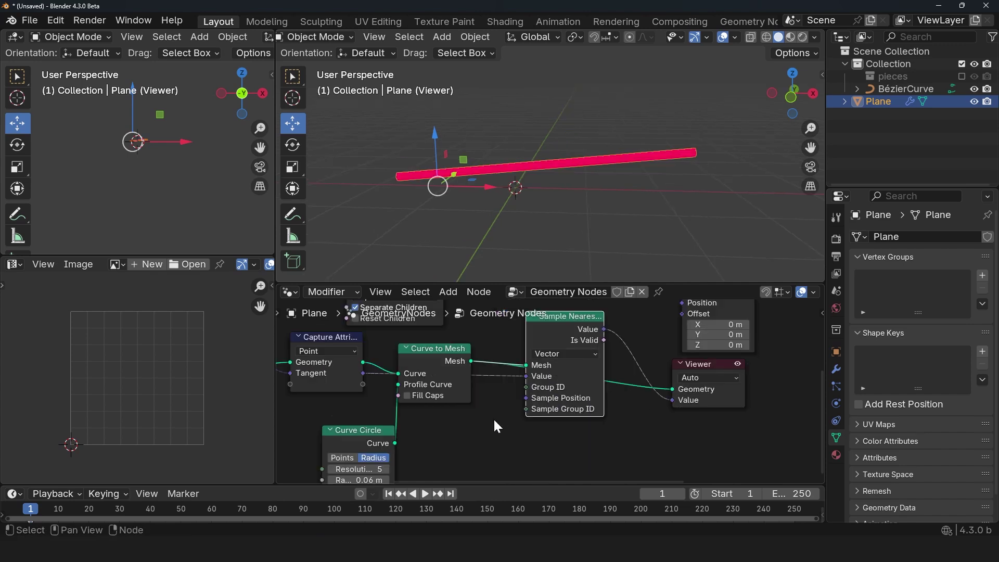
Connect Sample Nearest Surface's Value output to the Set Position Offset and preview the Set Position result
middle_click_drag(695, 385, 645, 417)
left_click_drag(620, 429, 632, 342)
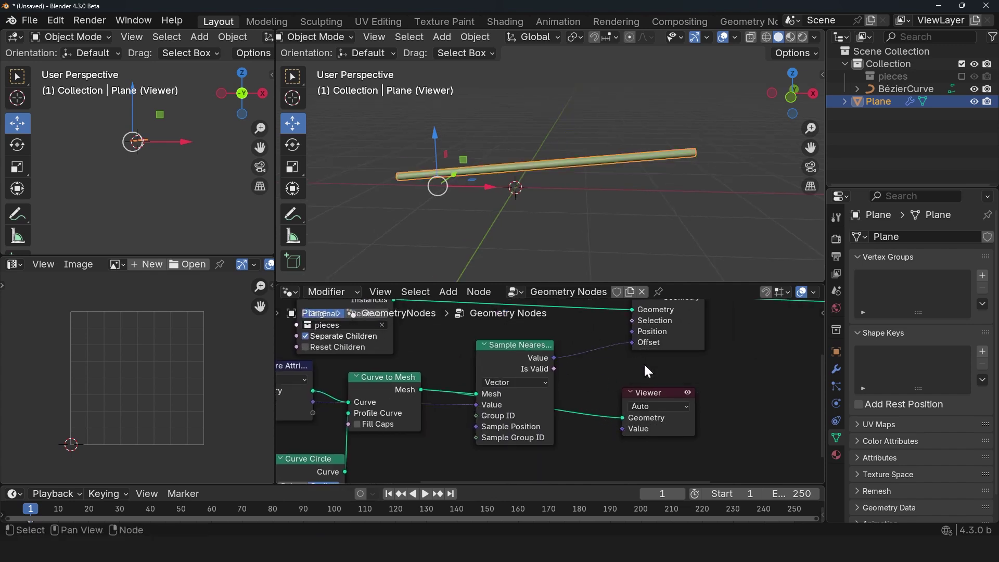
left_click_drag(649, 397, 628, 433)
middle_click_drag(718, 385, 648, 446)
scroll(633, 369, "down", 1)
left_click(629, 365, "ctrl+shift")
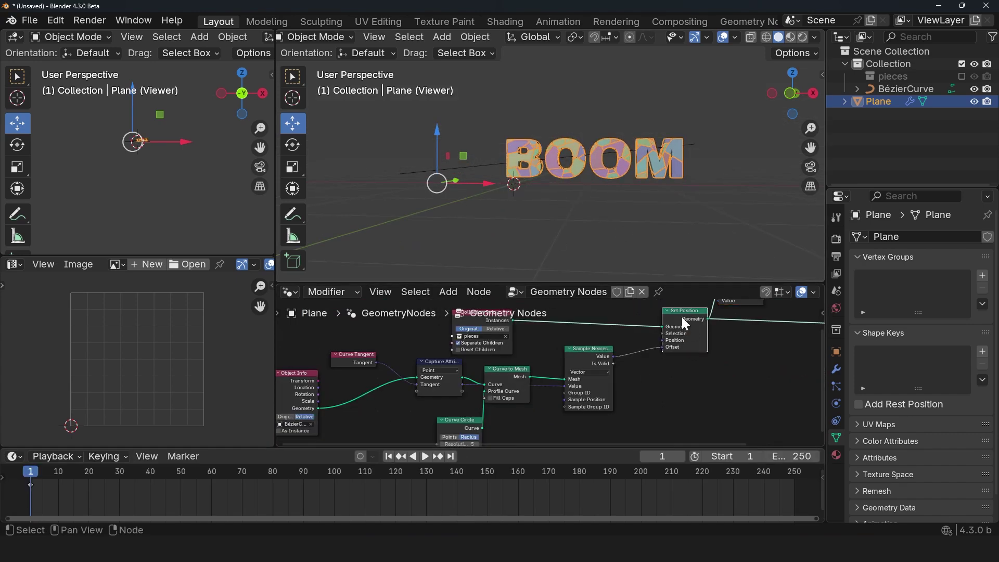
Mute and unmute the Set Position node repeatedly to compare the BOOM pieces with and without the offset
left_click(686, 323)
key("m")
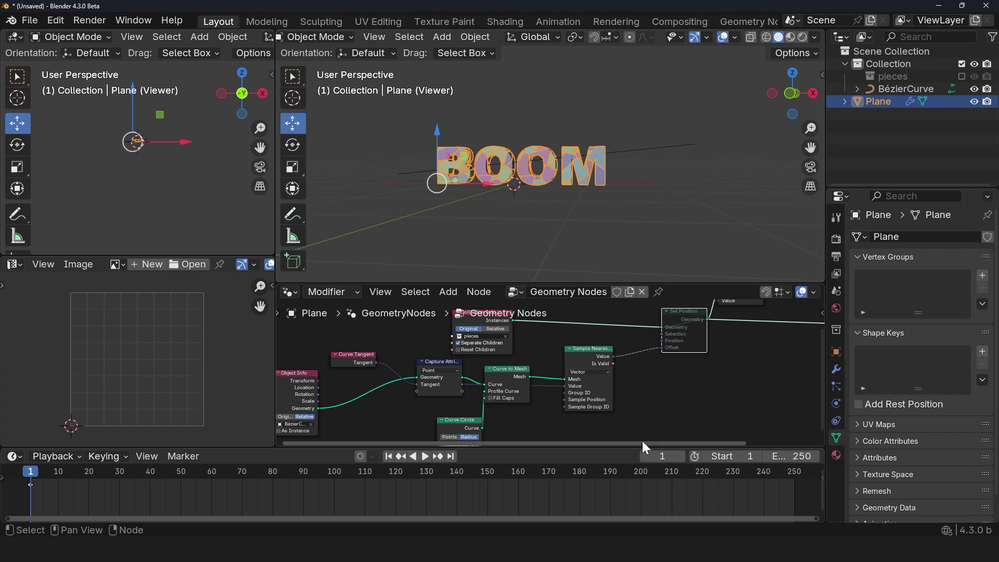
left_click_drag(642, 447, 642, 500)
key("m")
key("m")
key("m")
key("m")
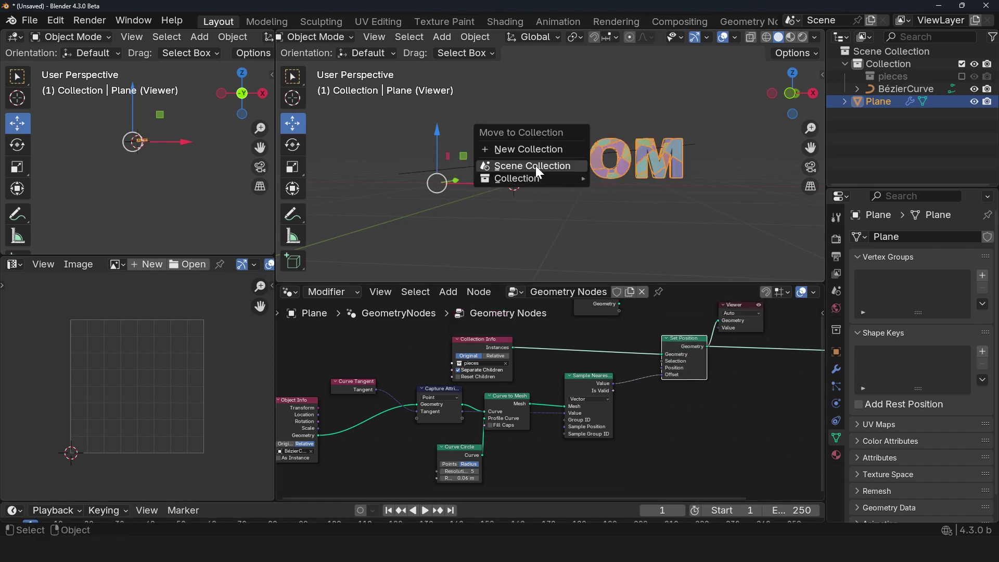
key("m")
key("m")
key("m")
key("m")
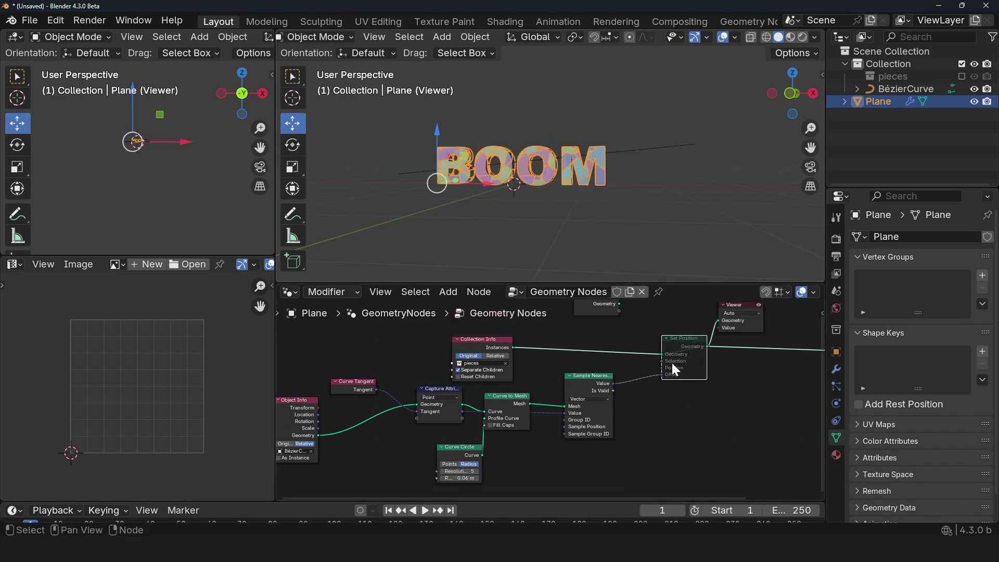
key("m")
Insert a Vector Math node set to Scale between Sample Nearest Surface's Value output and the Set Position Offset
scroll(673, 430, "up", 2)
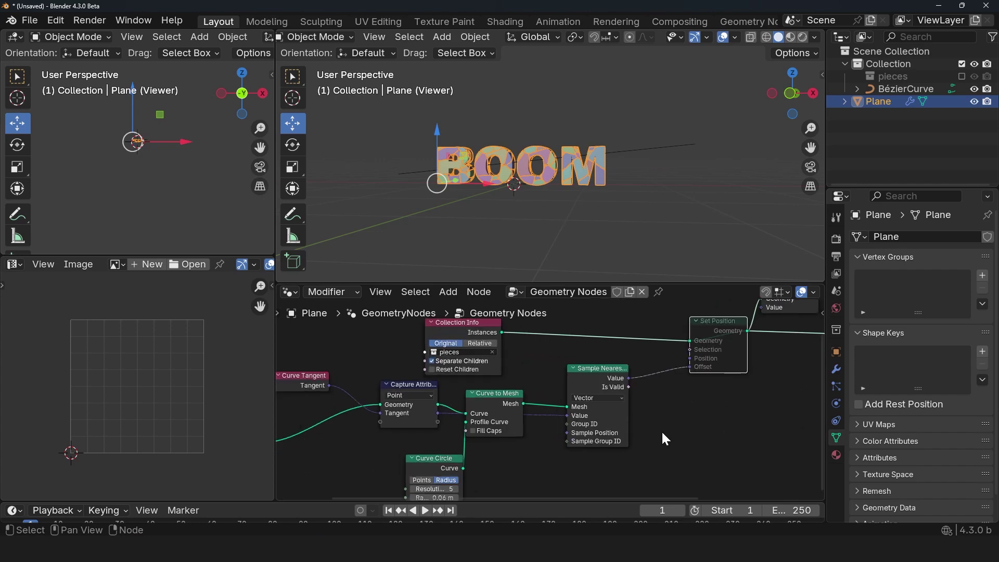
key("shift+a")
left_click(577, 286)
type("nor")
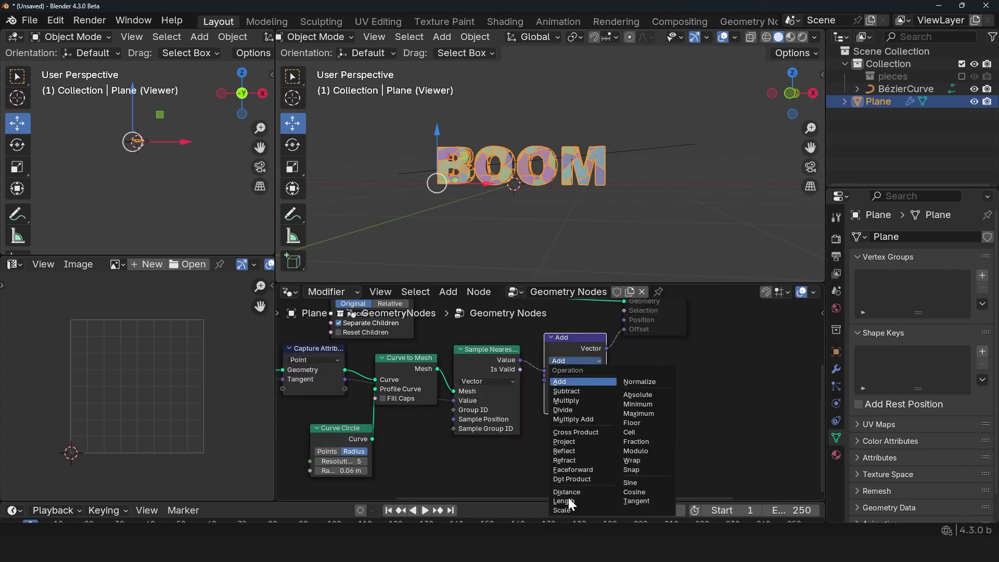
left_click(568, 510)
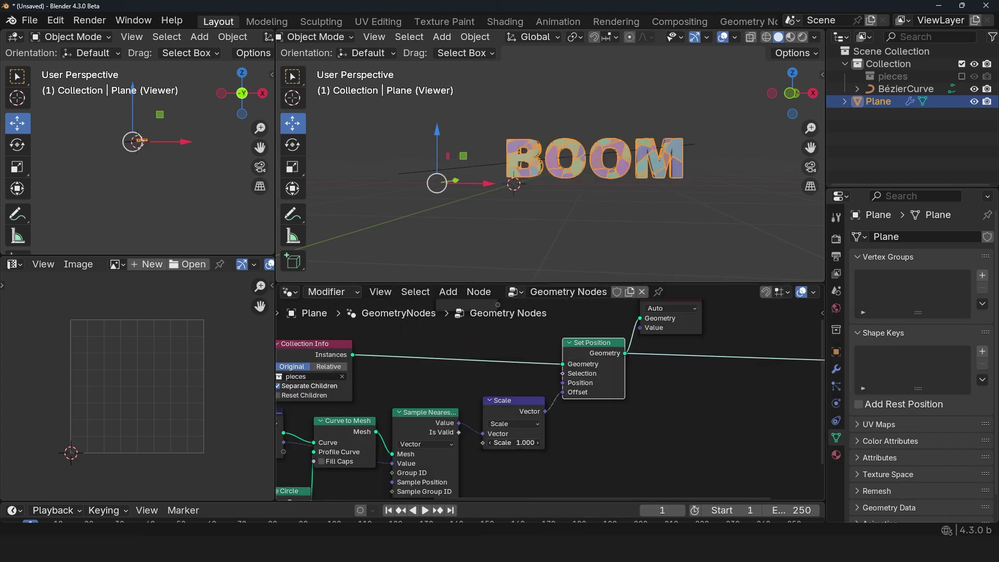
left_click_drag(514, 442, 476, 442)
right_click(513, 442)
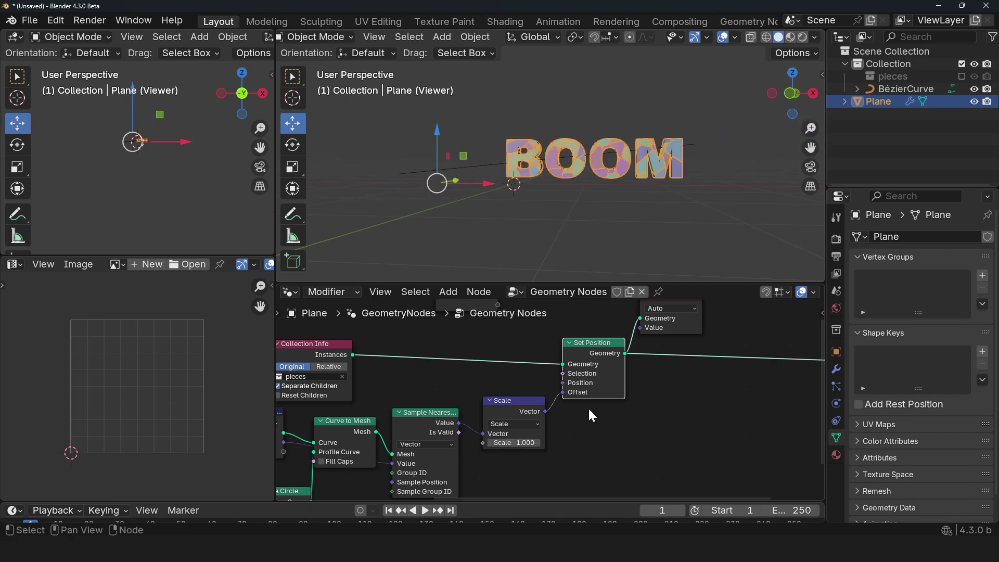
Move the Scale node farther from Sample Nearest Surface, closer to Set Position, to make room for more nodes
scroll(680, 378, "down", 4)
middle_click_drag(679, 379, 581, 381)
left_click_drag(461, 405, 569, 397)
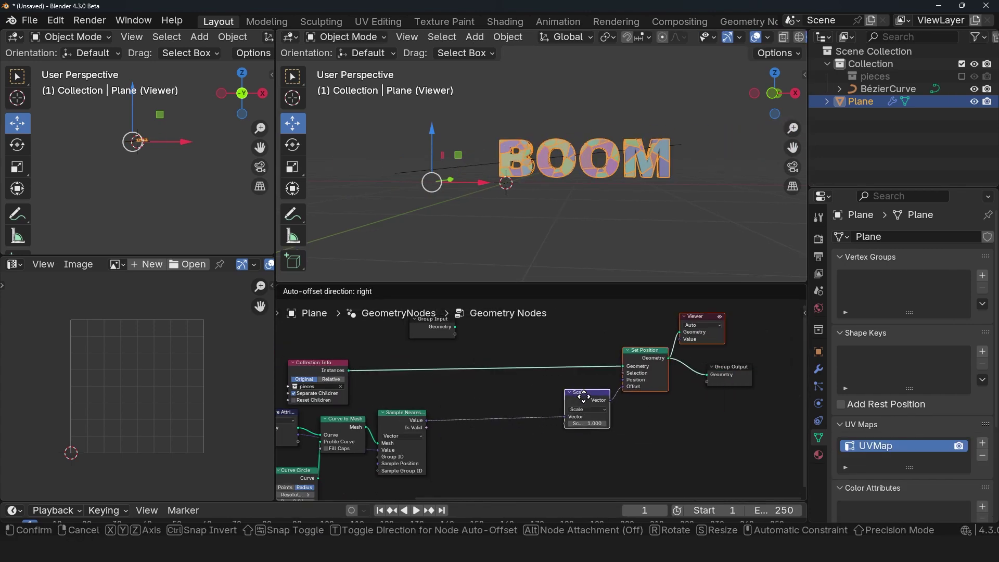
left_click(635, 441)
scroll(541, 398, "up", 3)
middle_click_drag(359, 404, 452, 364)
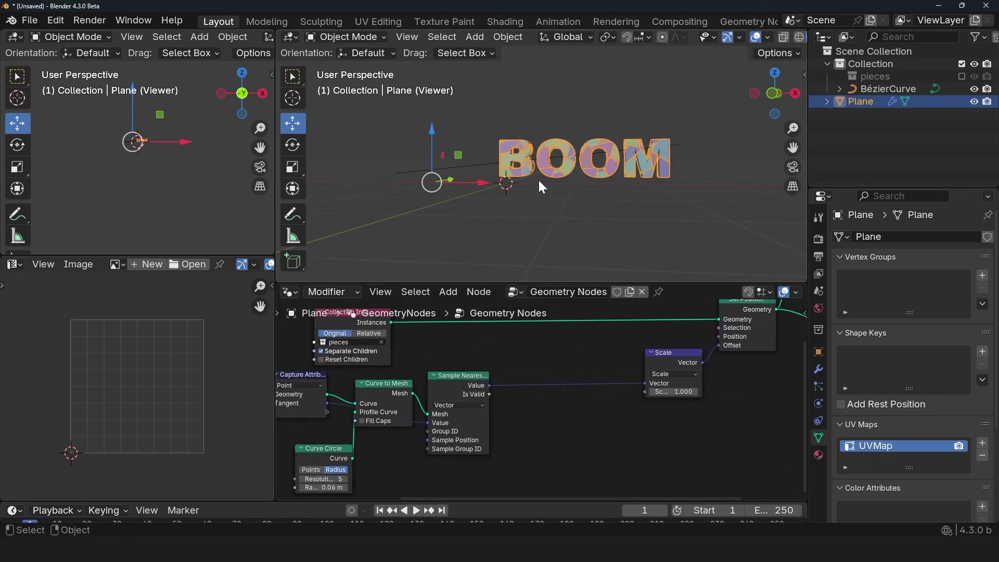
Add a Geometry Proximity node below Sample Nearest Surface and feed the Curve to Mesh output into its Geometry input
scroll(572, 148, "up", 2)
scroll(541, 159, "up", 2)
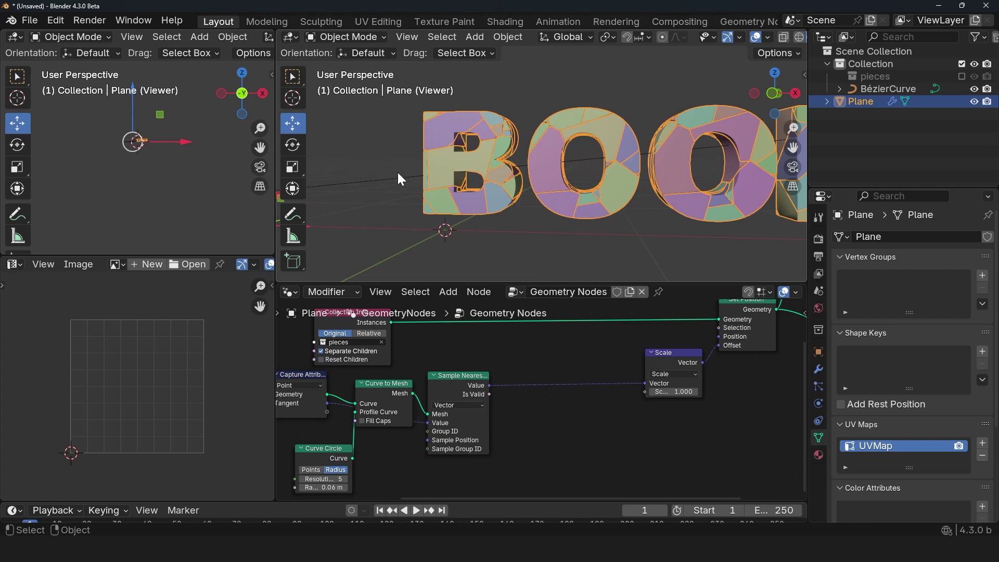
key("shift+a")
type("prox")
key("Return")
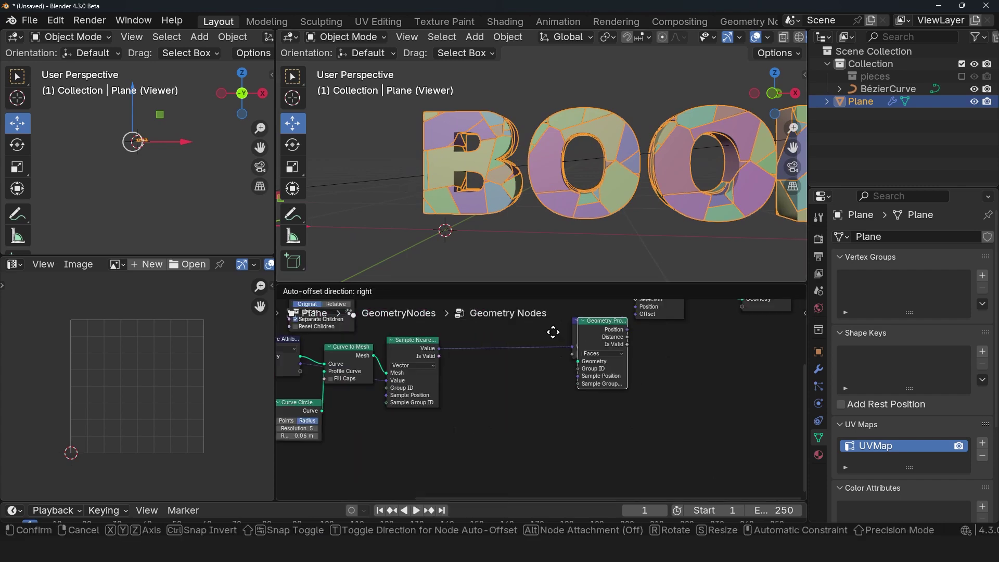
left_click(451, 395)
scroll(451, 395, "up", 3)
middle_click_drag(451, 395, 485, 367)
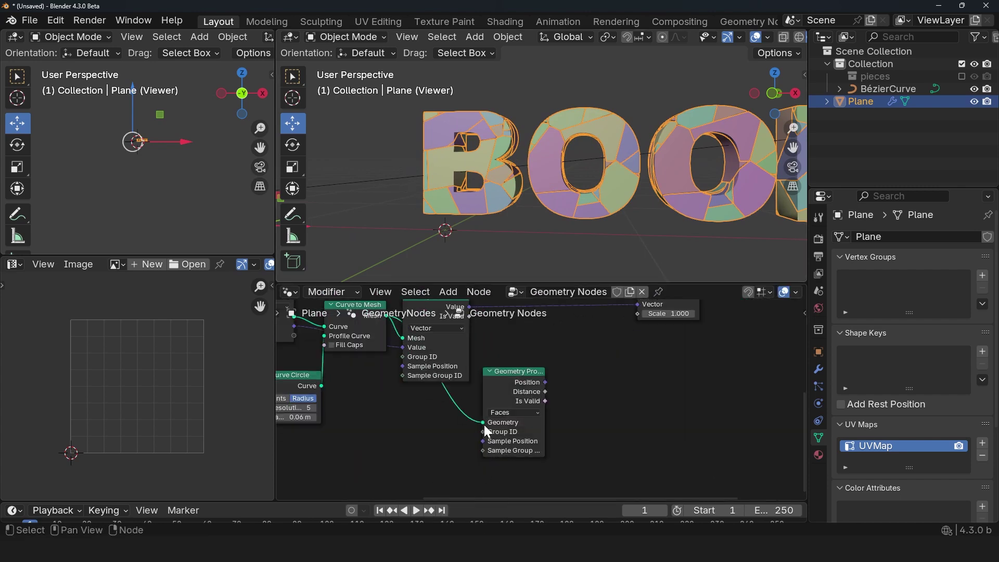
scroll(536, 389, "up", 2)
left_click_drag(536, 389, 444, 420)
middle_click_drag(531, 368, 491, 404)
Connect Geometry Proximity's Distance output to the Scale factor of the vector Scale node
scroll(492, 405, "down", 3)
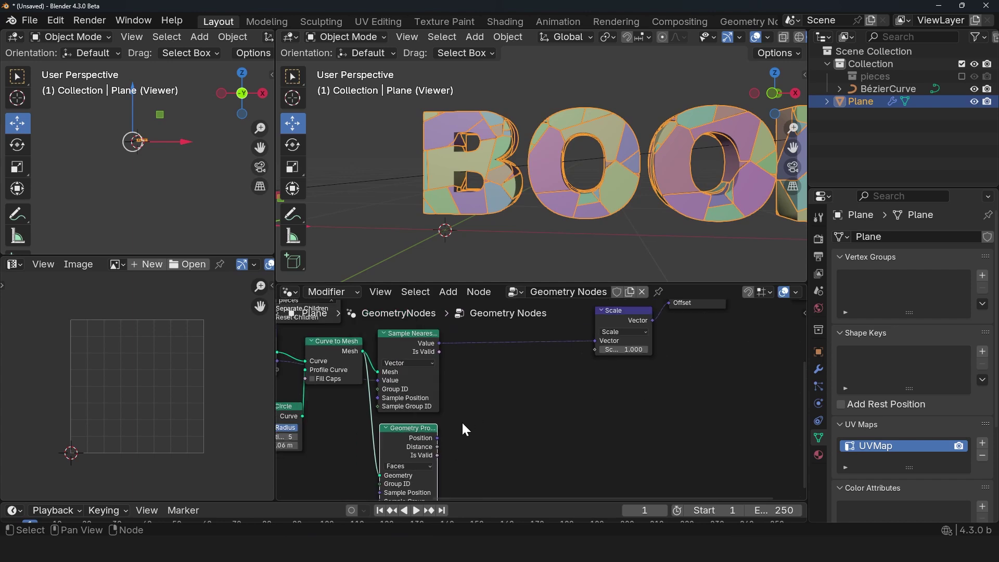
scroll(465, 429, "up", 1)
left_click_drag(428, 450, 604, 347)
Insert a Map Range node between Geometry Proximity's Distance output and the Scale factor
key("shift+a")
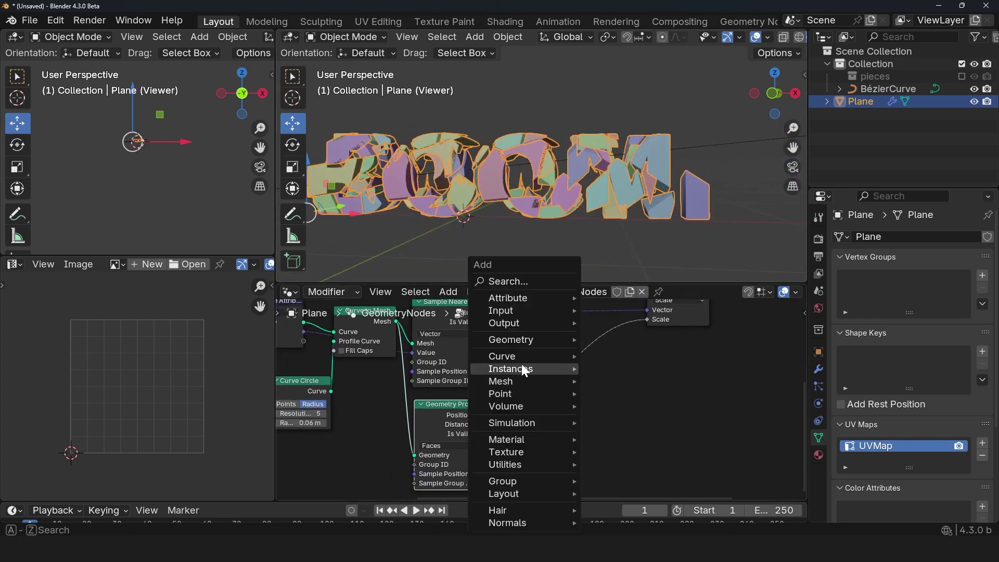
left_click(514, 282)
type("ra")
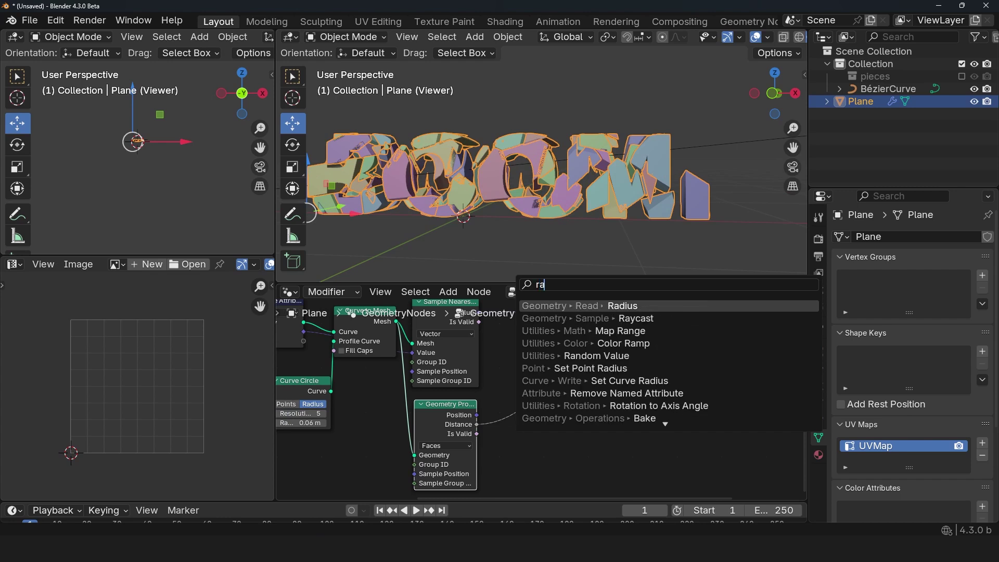
key("BackSpace")
key("BackSpace")
type("m")
left_click(624, 343)
left_click(550, 394)
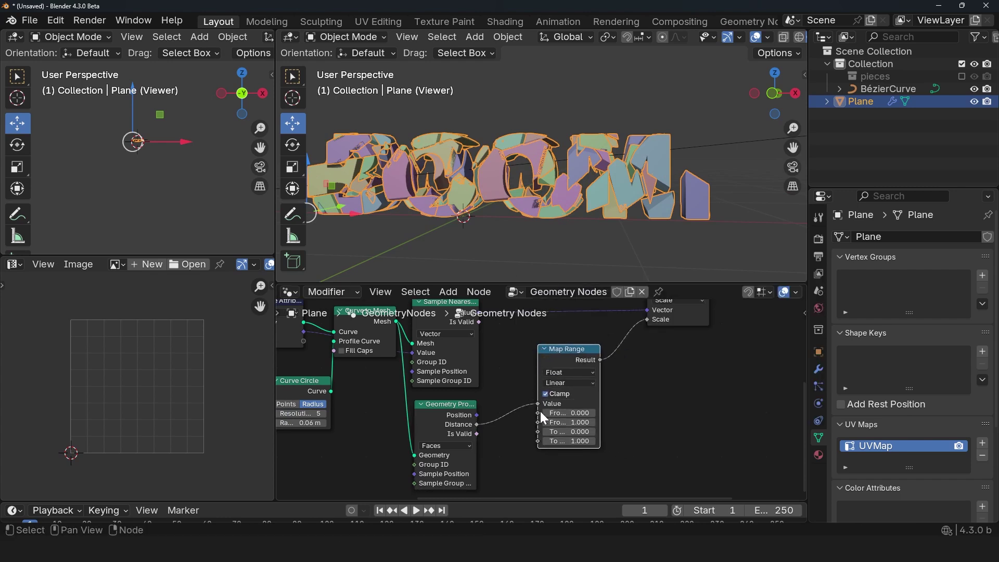
Set the Map Range node's From Min to 0.5 and From Max to 0
type(".")
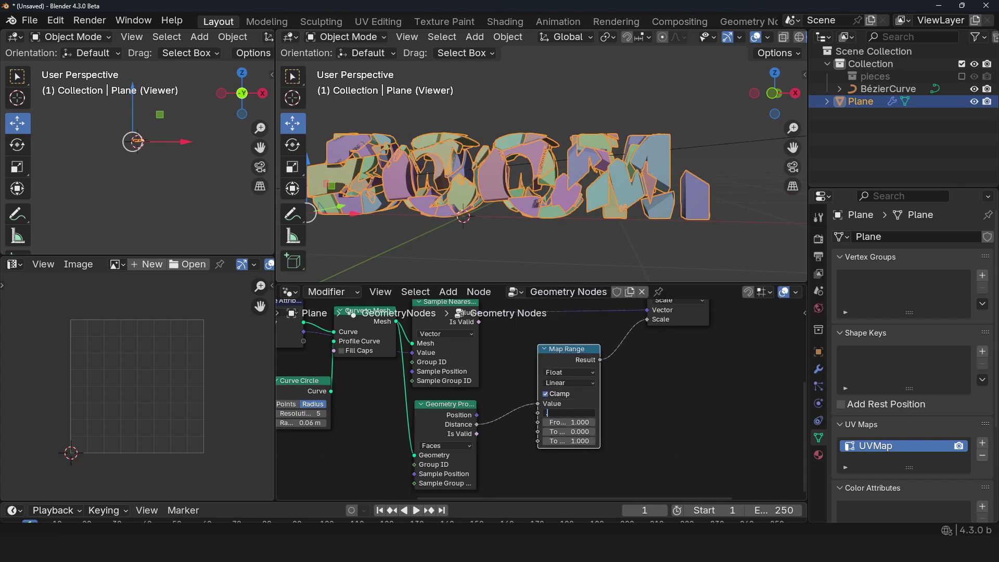
type("5")
key("Return")
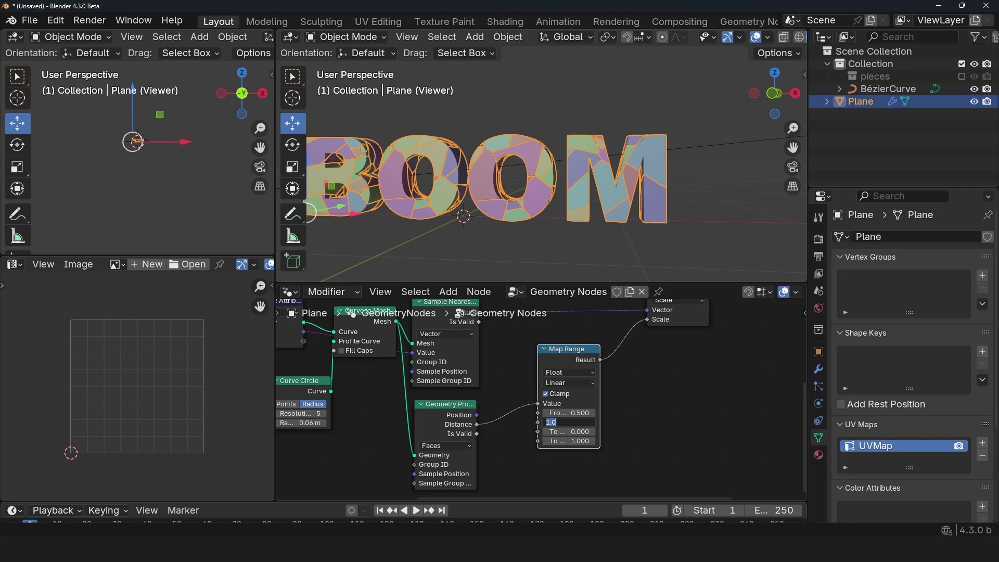
type("0")
key("Return")
Inspect the displaced BOOM pieces up close and preview the Curve to Mesh tube in the Viewer
scroll(463, 180, "down", 2)
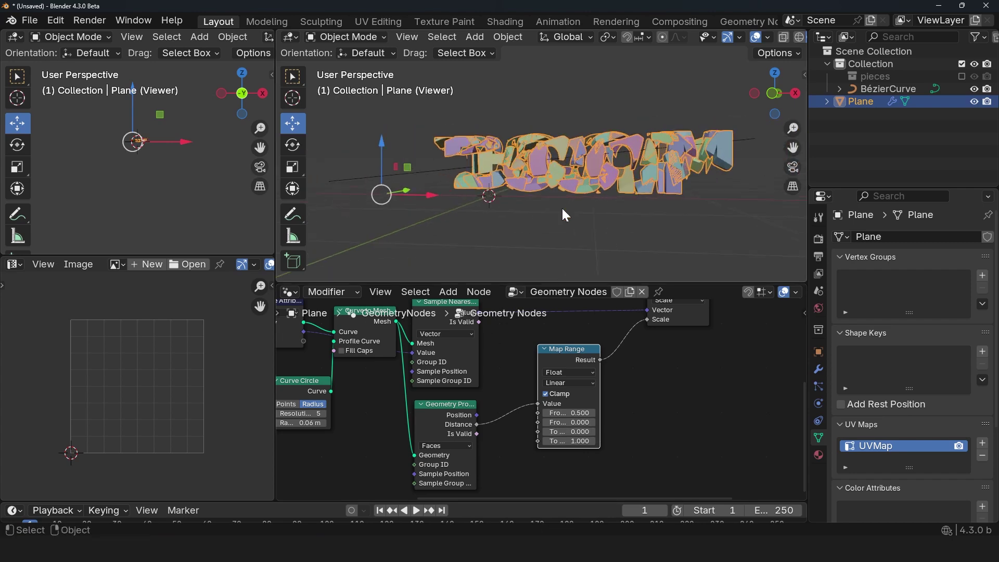
scroll(460, 158, "up", 3)
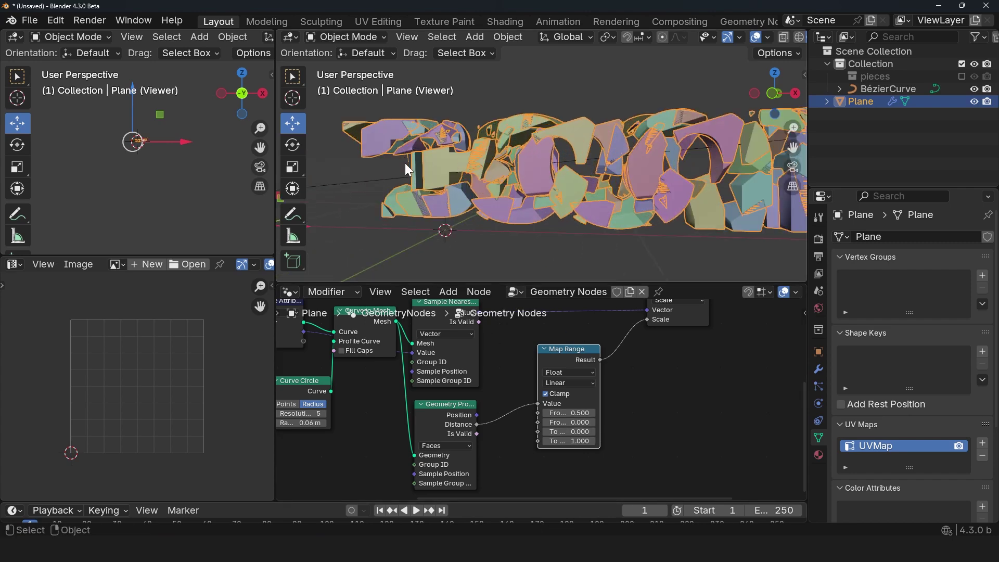
scroll(524, 376, "down", 3)
left_click(417, 348, "ctrl+shift")
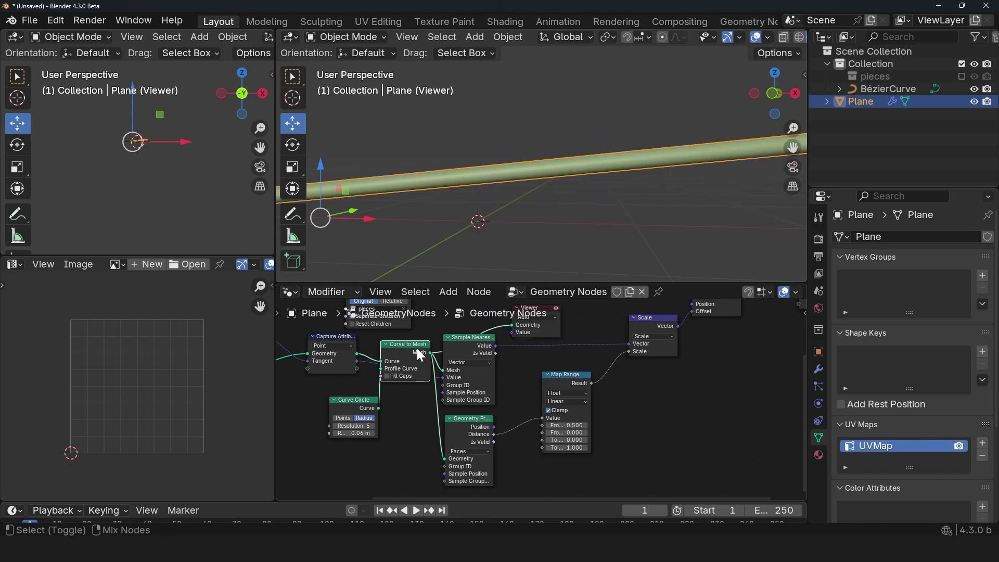
Preview the Map Range result on the Set Position output with the Viewer domain set to Instance, and set Map Range's From Min to 0.09
left_click(651, 311, "ctrl+shift")
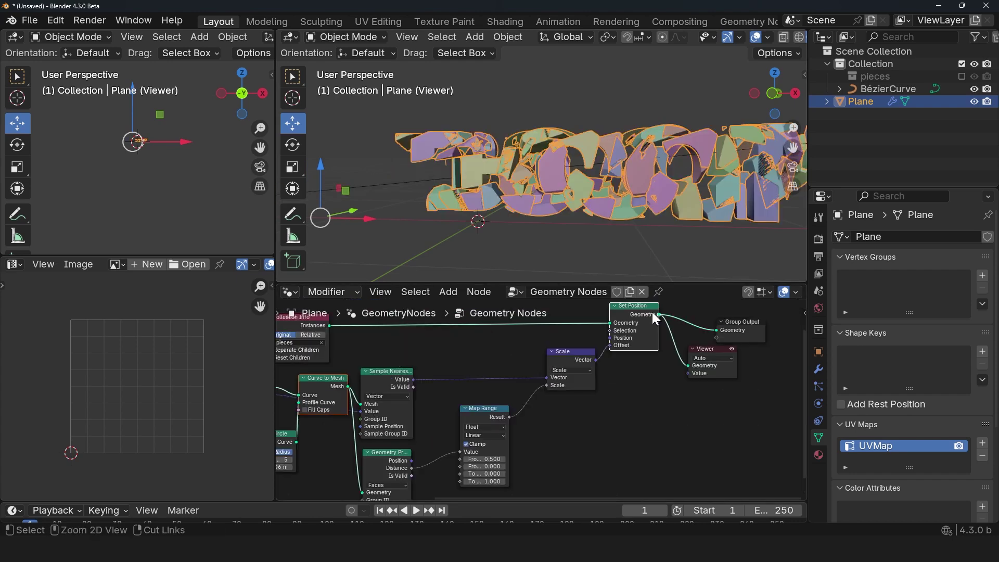
scroll(544, 413, "up", 1)
middle_click_drag(544, 413, 566, 391)
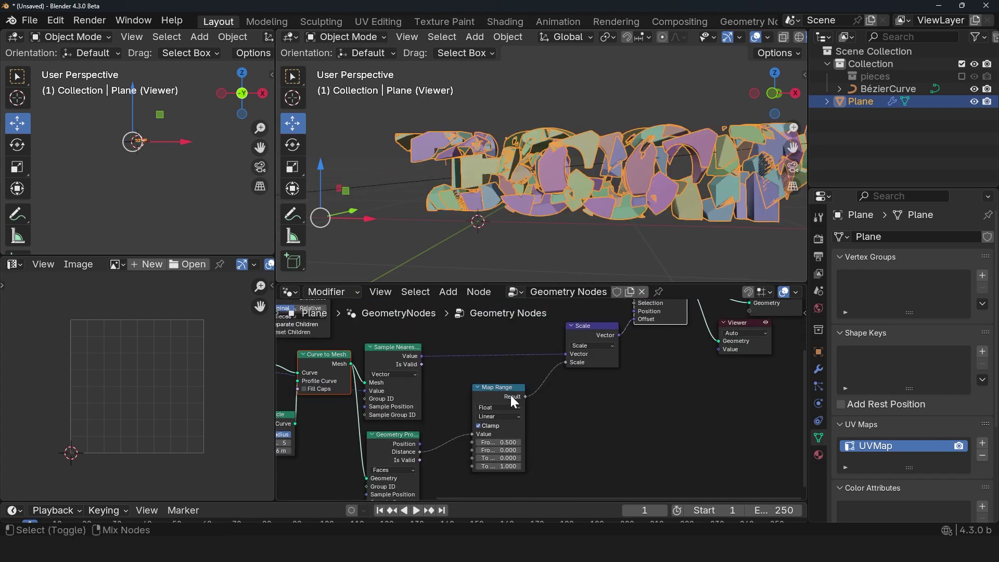
left_click(510, 394, "ctrl+shift")
left_click_drag(484, 409, 474, 408)
left_click_drag(590, 392, 702, 396)
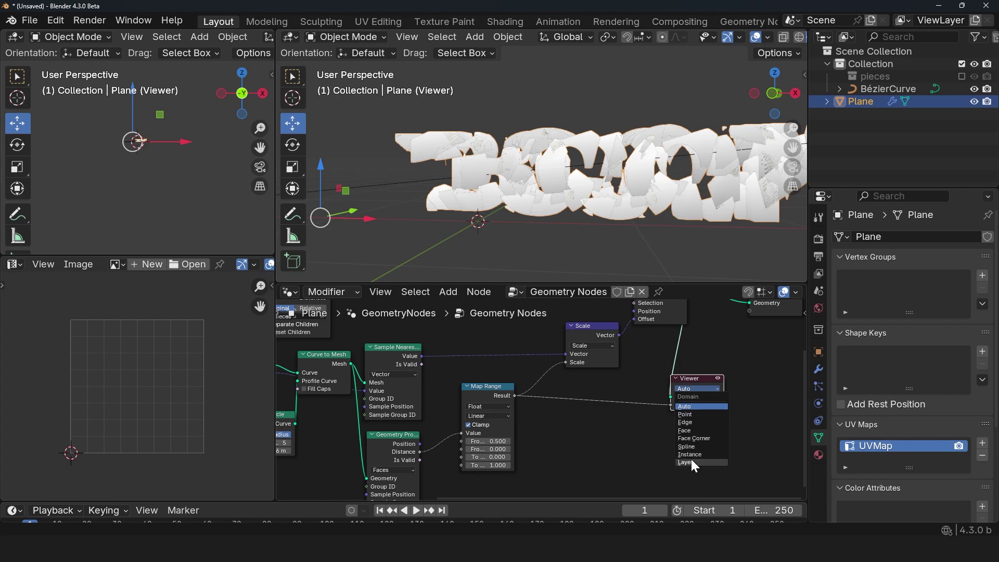
left_click(699, 453)
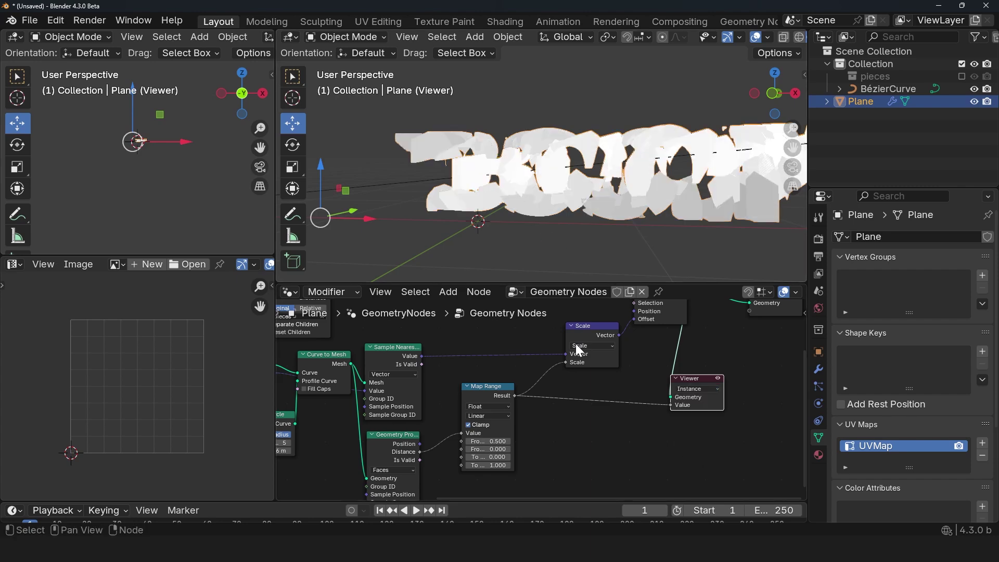
mouse_move(497, 441)
left_mouse_down()
mouse_move(525, 441)
mouse_move(493, 441)
left_mouse_up()
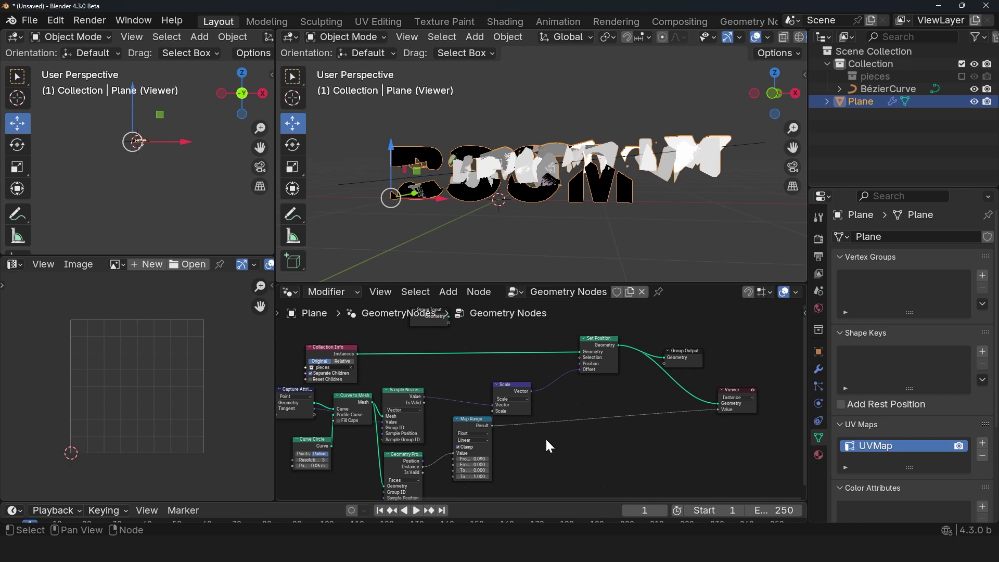
Duplicate the vector Scale node, insert the copy between the first Scale and Set Position's Offset, and set its Scale factor to -0.03
scroll(545, 438, "up", 3)
middle_click_drag(547, 437, 615, 406)
key("shift+d")
left_click(630, 351)
left_click_drag(641, 369, 588, 369)
scroll(548, 469, "up", 1)
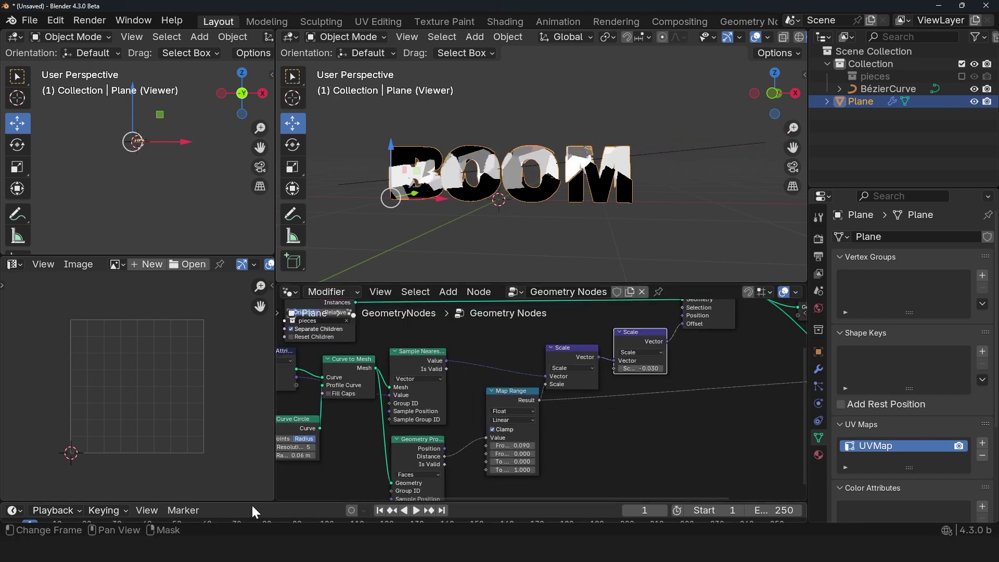
Enlarge the timeline and delete the keyframe at frame 1
left_click_drag(252, 503, 252, 467)
key("x")
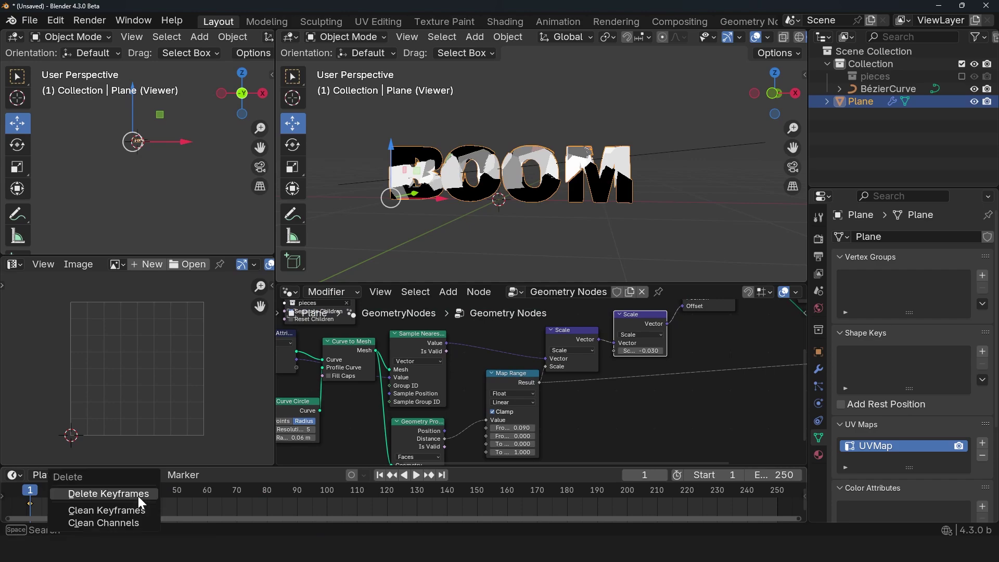